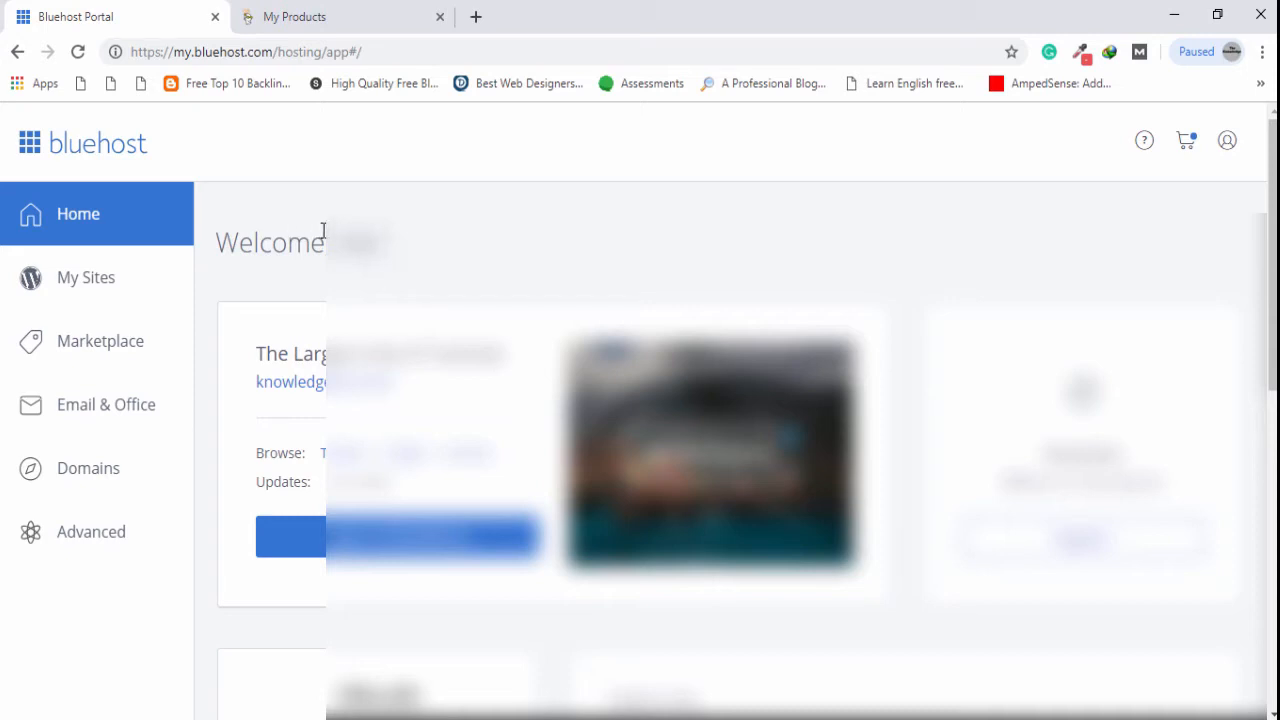
Open Bluehost's Assign Domain page and enter onlinemcqstests.com, copied from the GoDaddy product list, as the domain not yet associated with the account
left_click(107, 484)
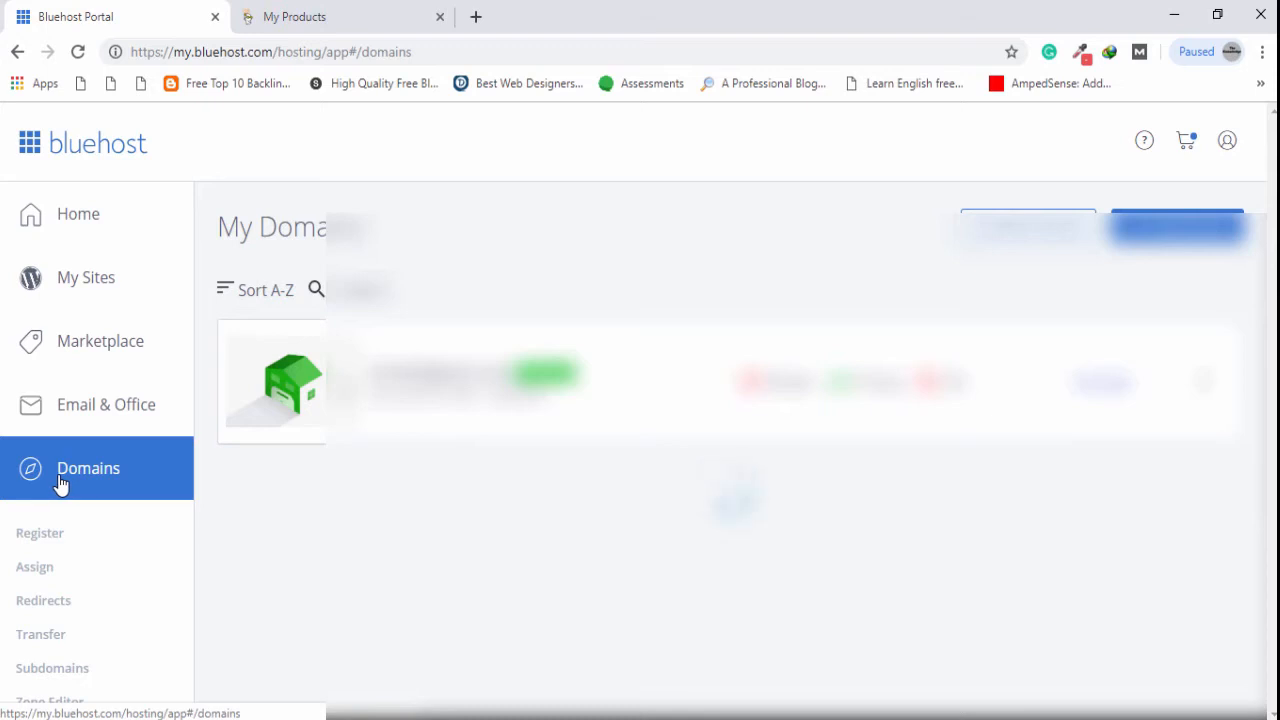
left_click(47, 578)
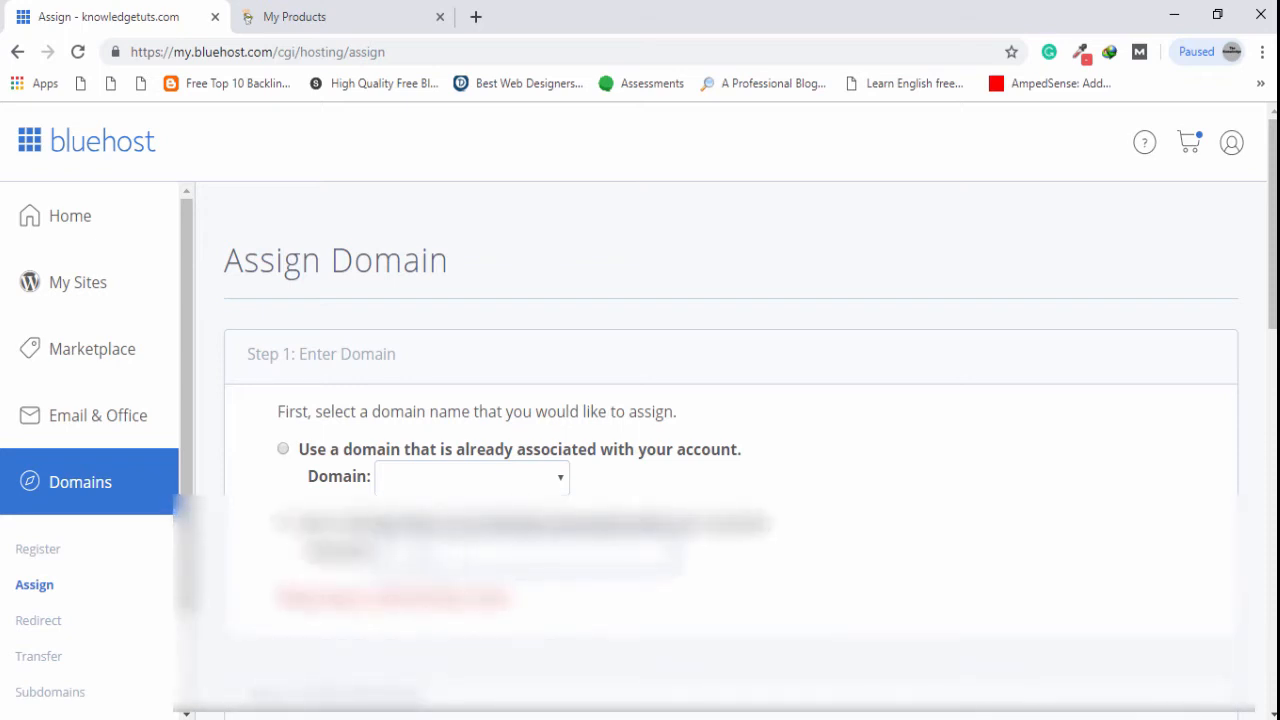
left_click(320, 12)
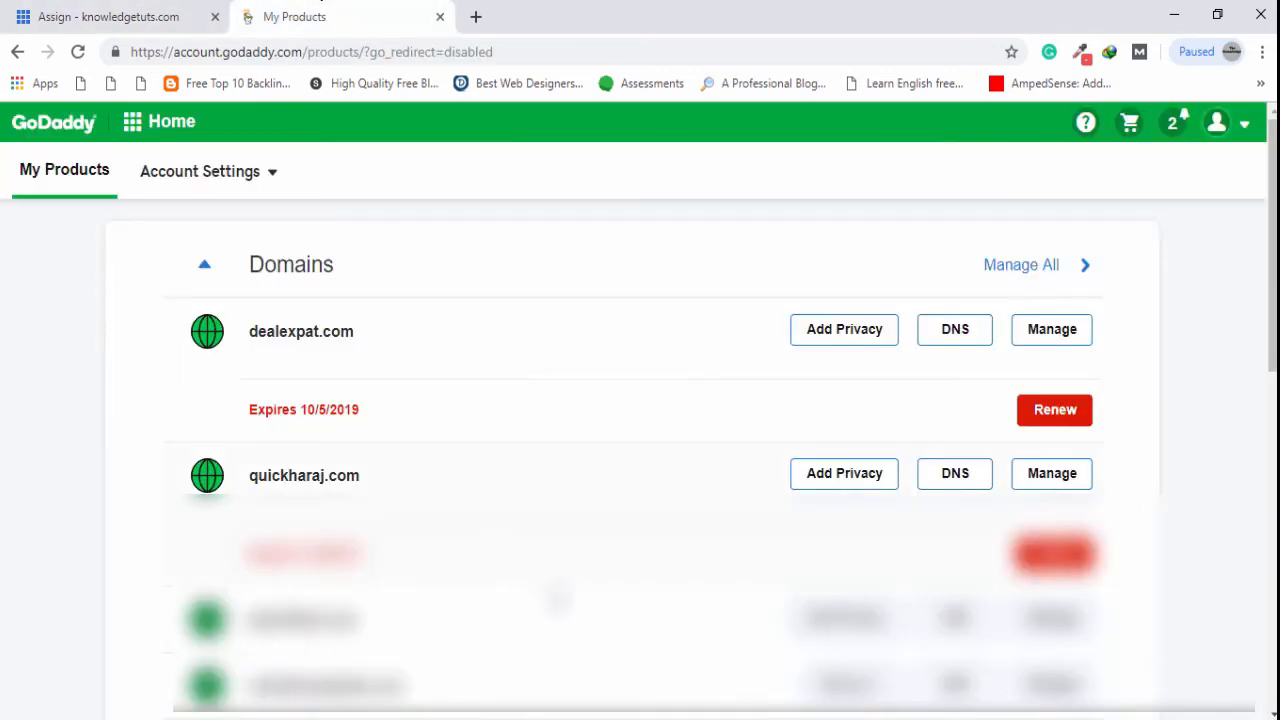
left_click_drag(375, 684, 280, 684)
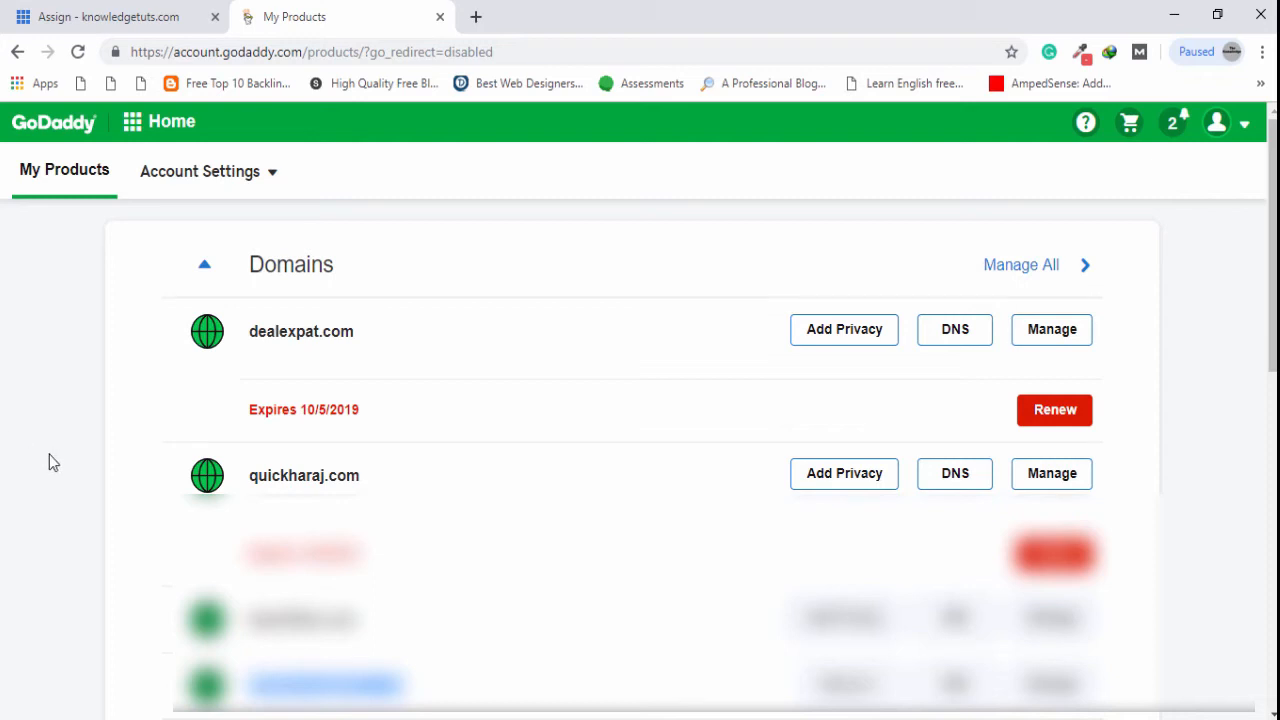
left_click(82, 10)
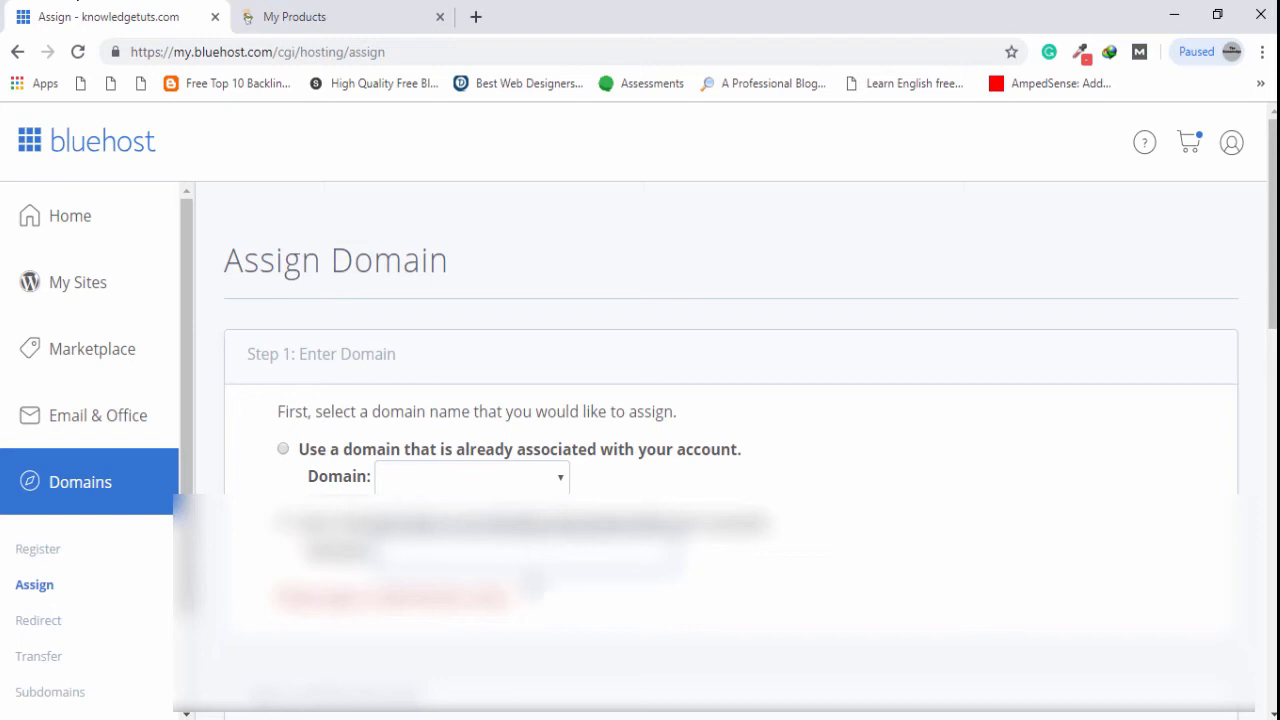
key("ctrl+v")
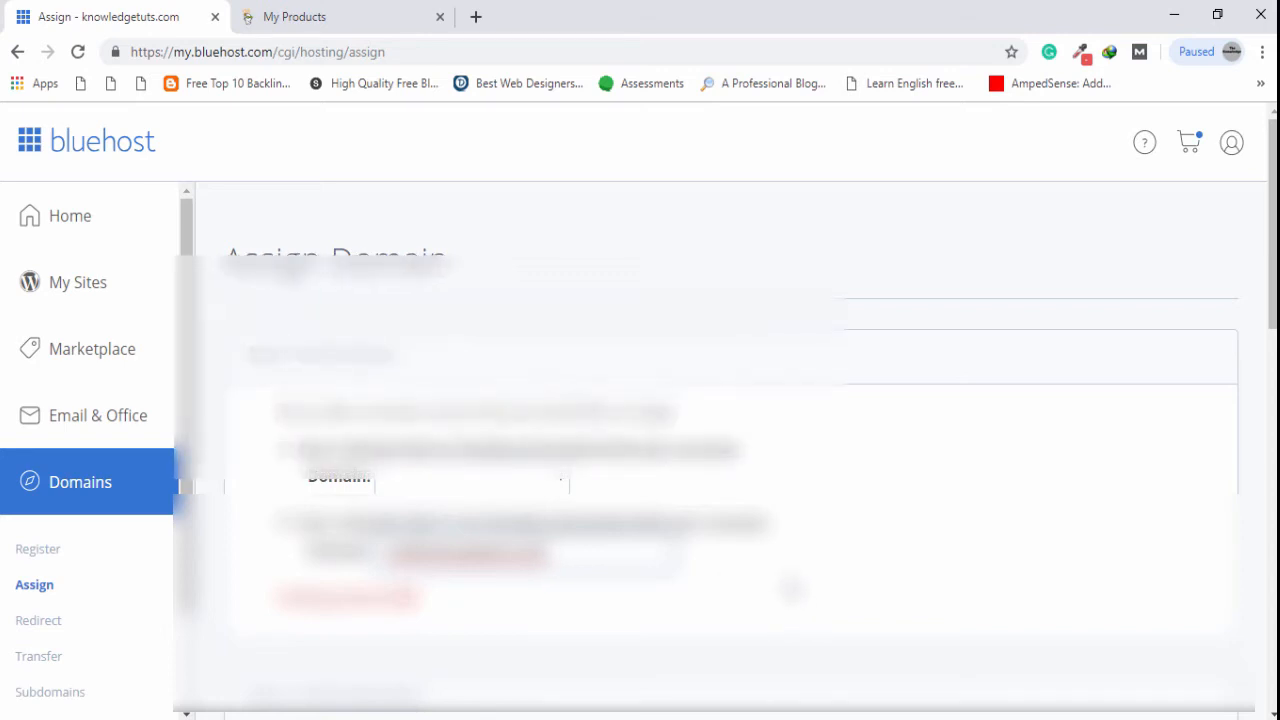
Copy the first required nameserver, NS1.BLUEHOST.COM, from the Verify Ownership section
scroll(564, 478, "down", 2)
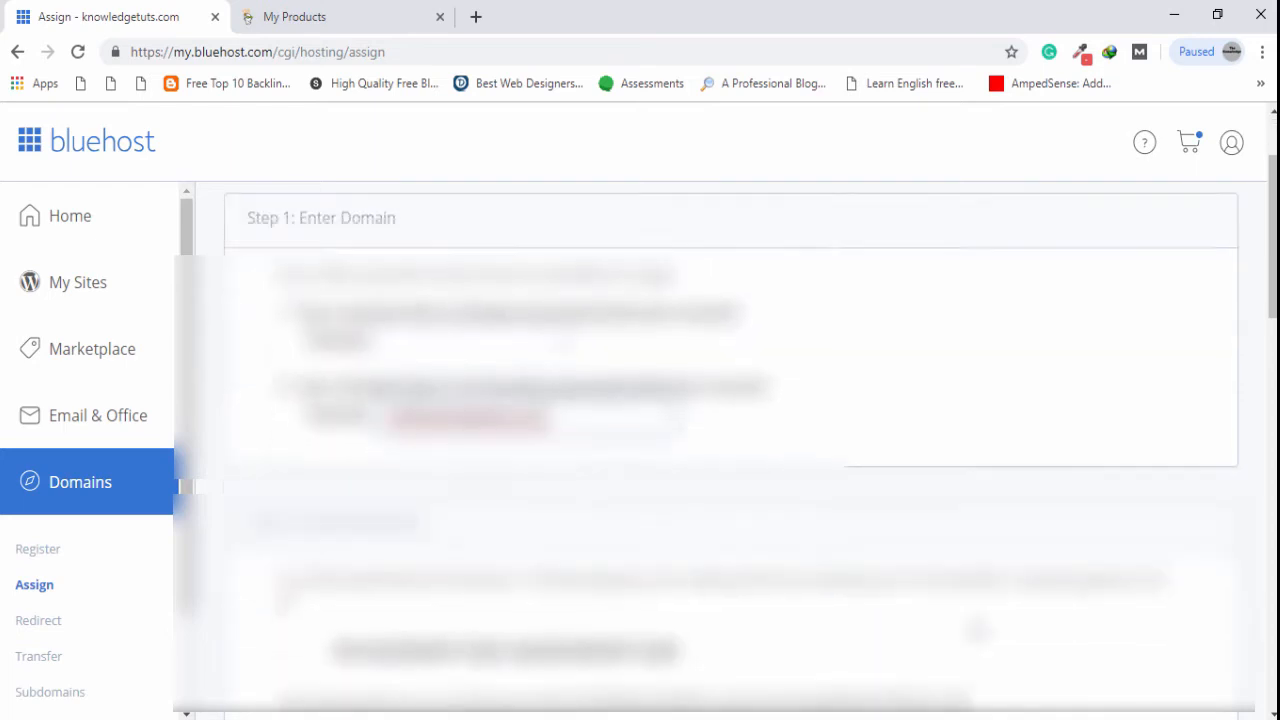
scroll(730, 450, "down", 1)
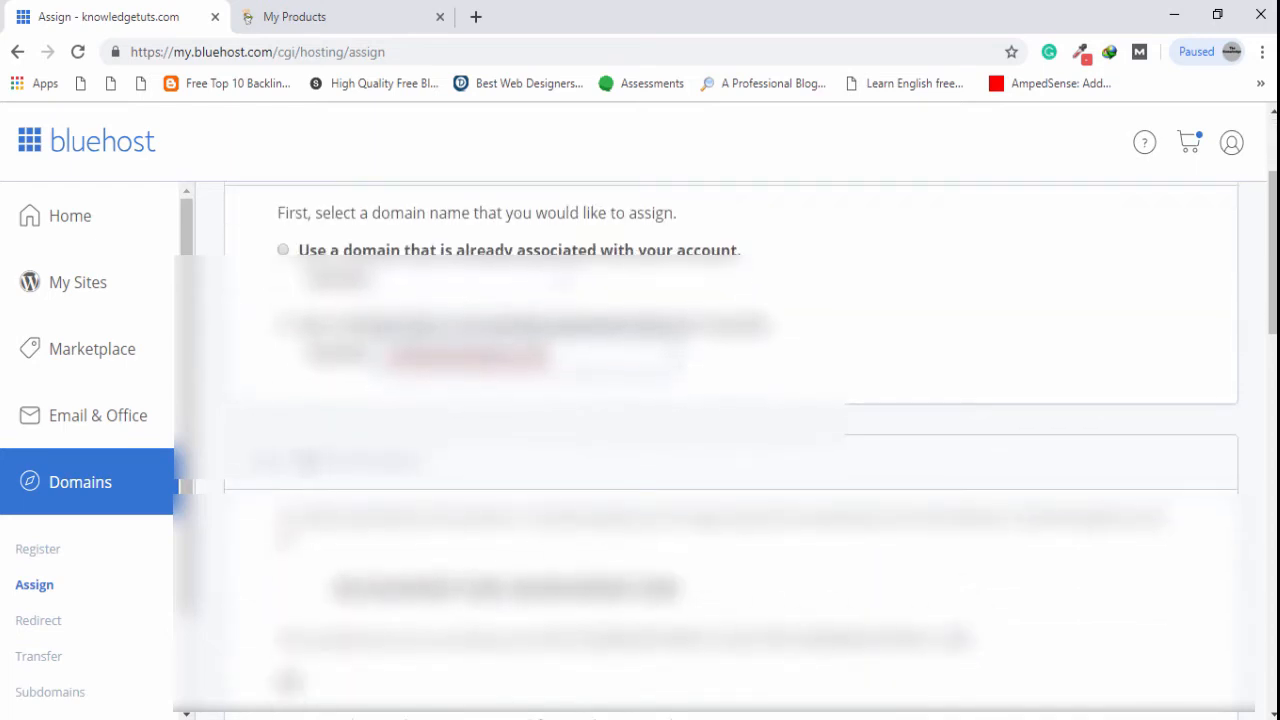
left_click_drag(300, 461, 427, 470)
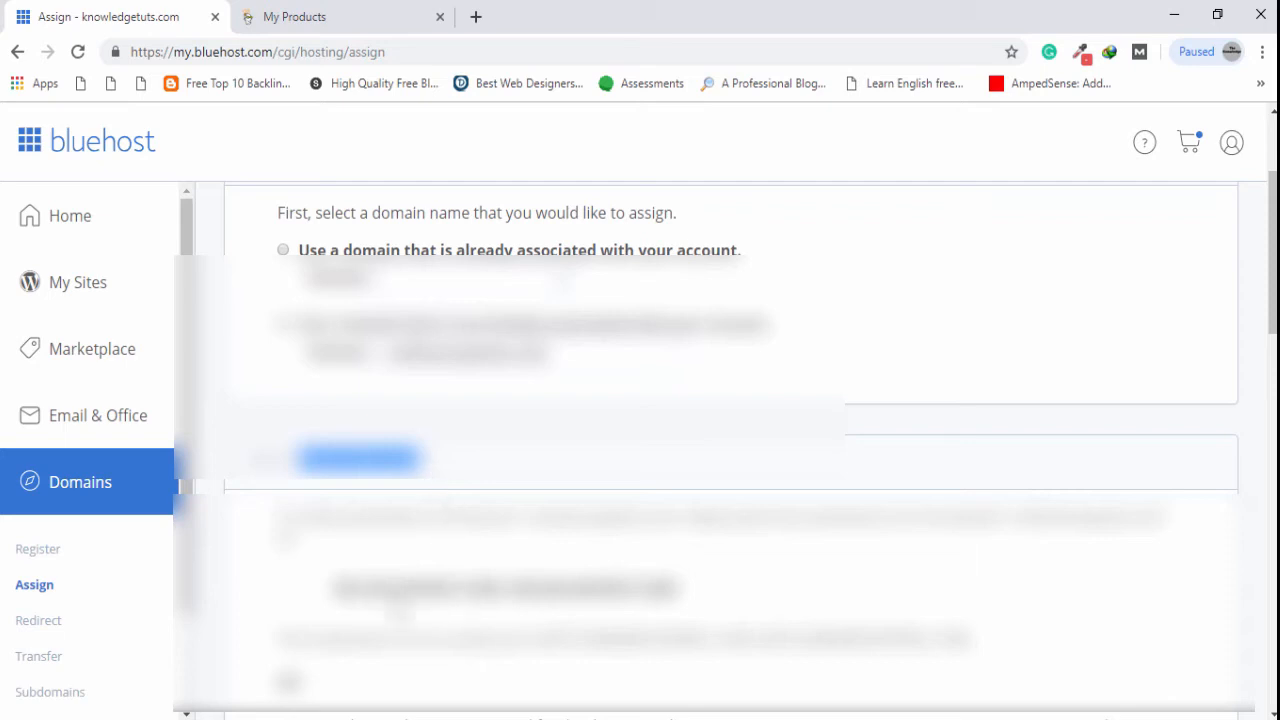
left_click_drag(330, 587, 500, 587)
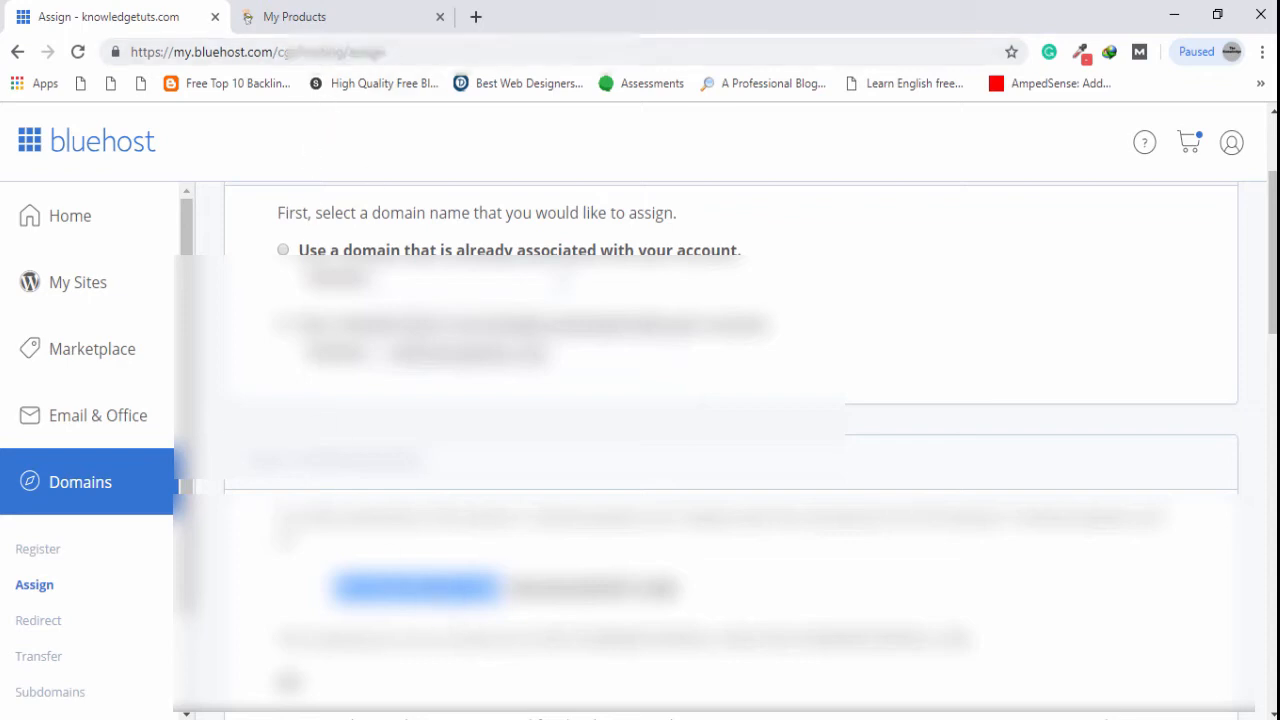
Switch to GoDaddy, open DNS management for onlinemcqstests.com, and set its nameserver type to Custom
left_click(353, 15)
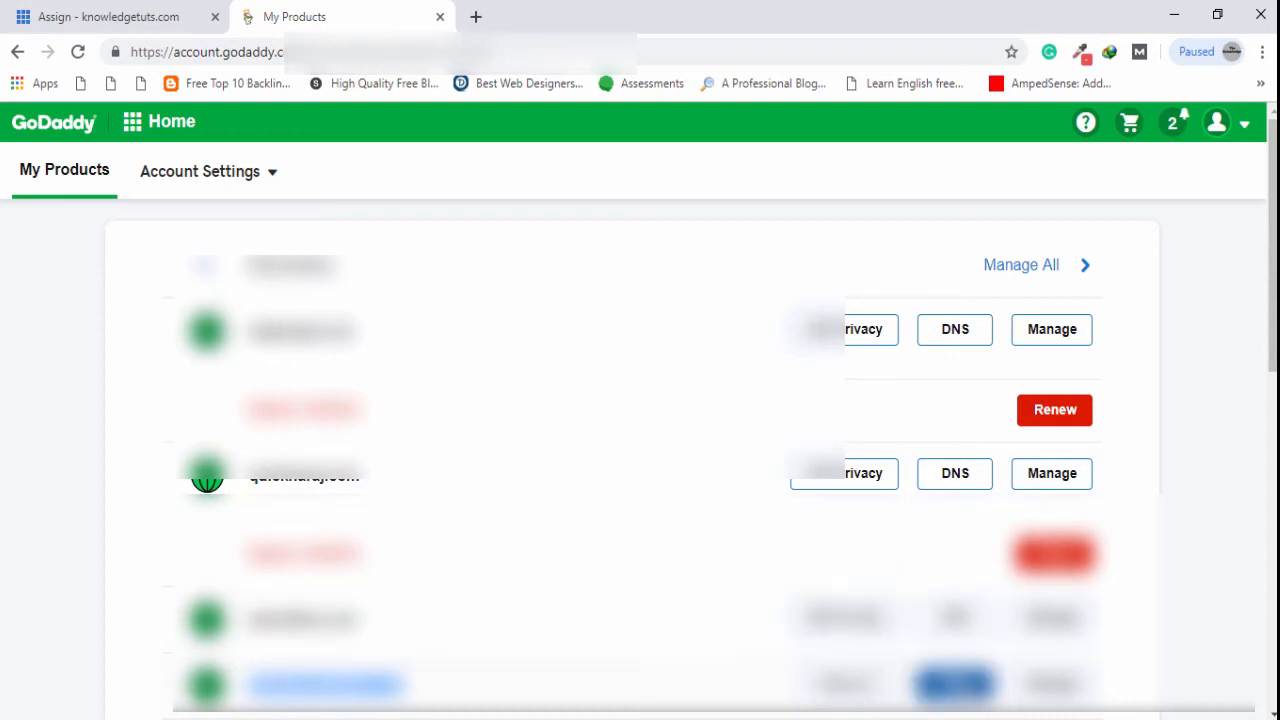
left_click(960, 688)
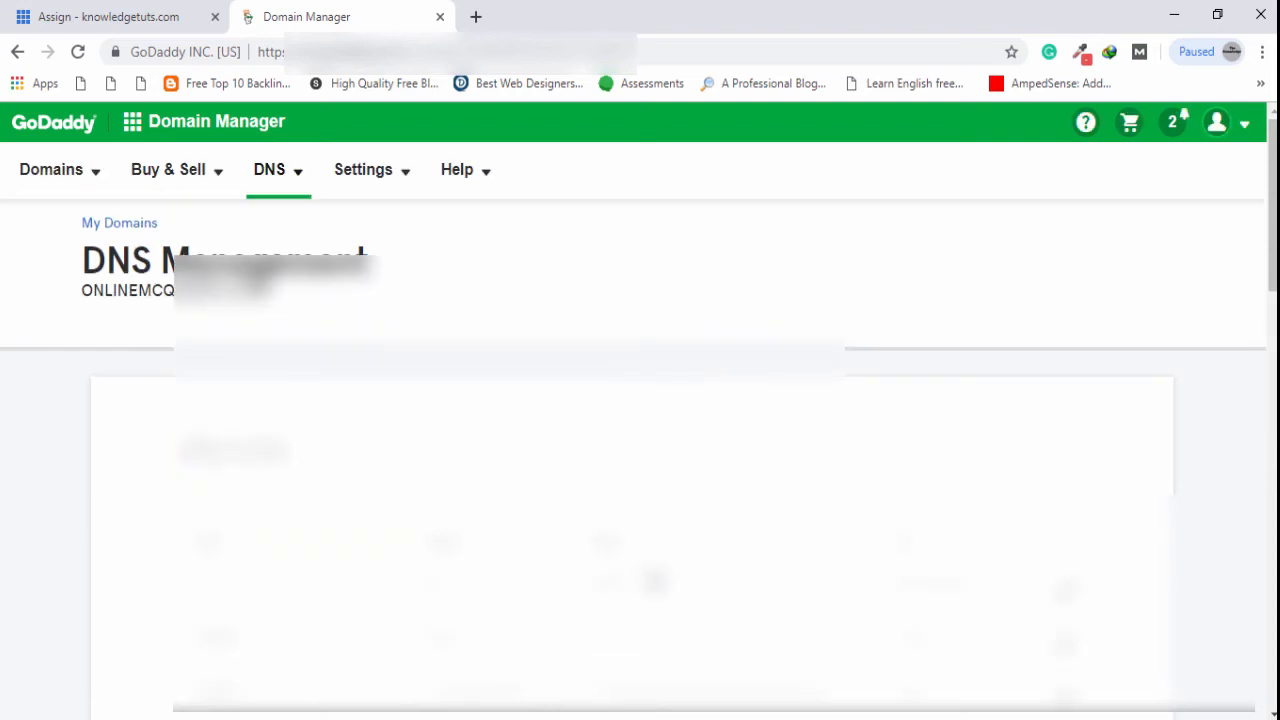
scroll(640, 400, "down", 10)
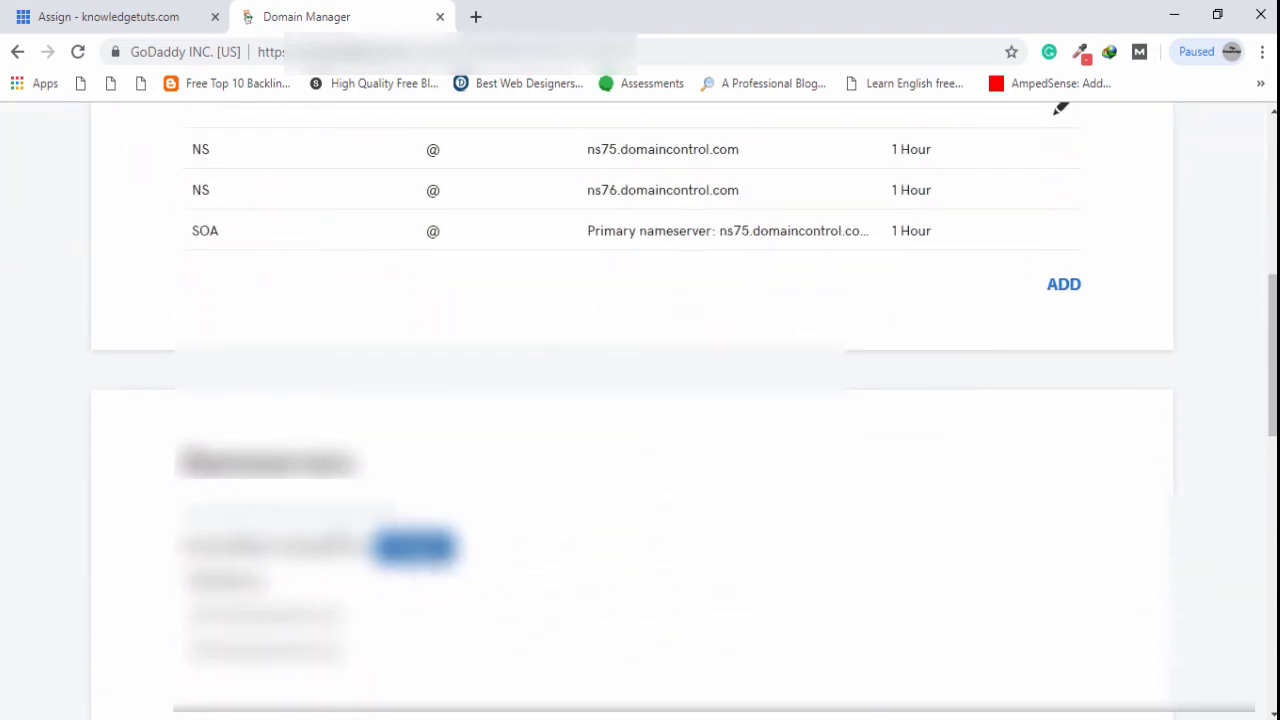
scroll(470, 500, "down", 2)
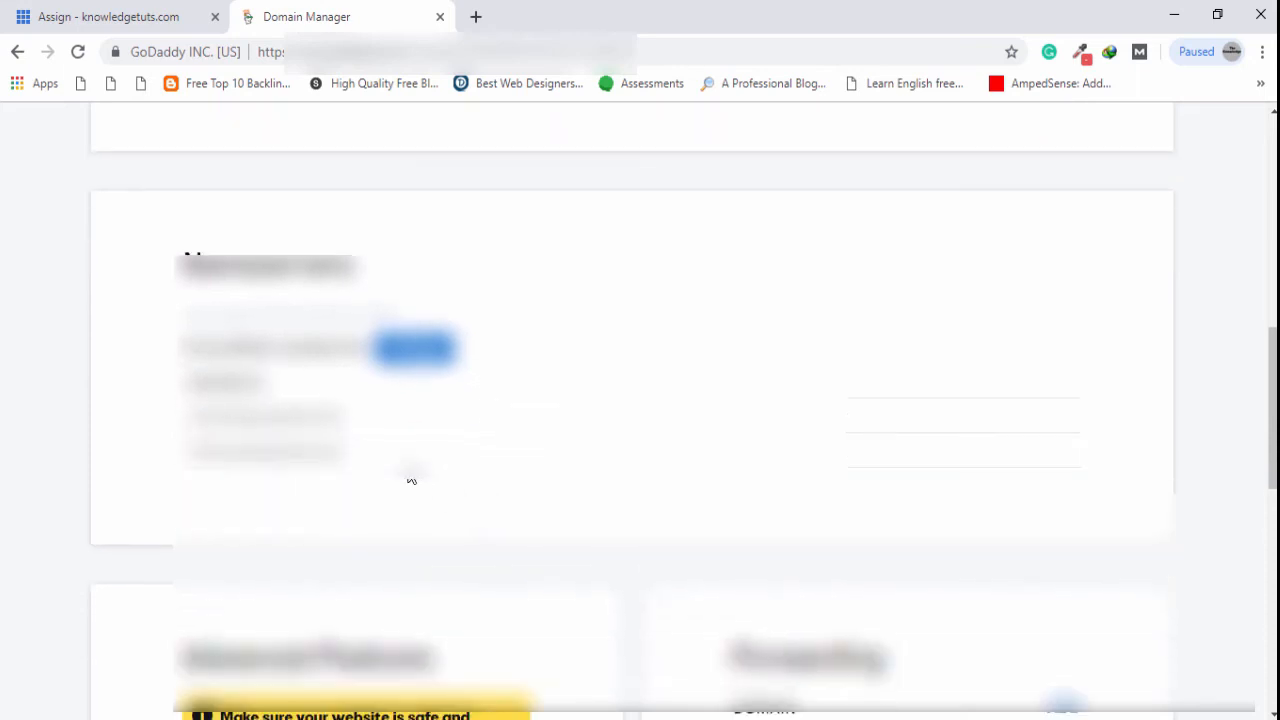
scroll(411, 481, "up", 1)
scroll(409, 480, "down", 1)
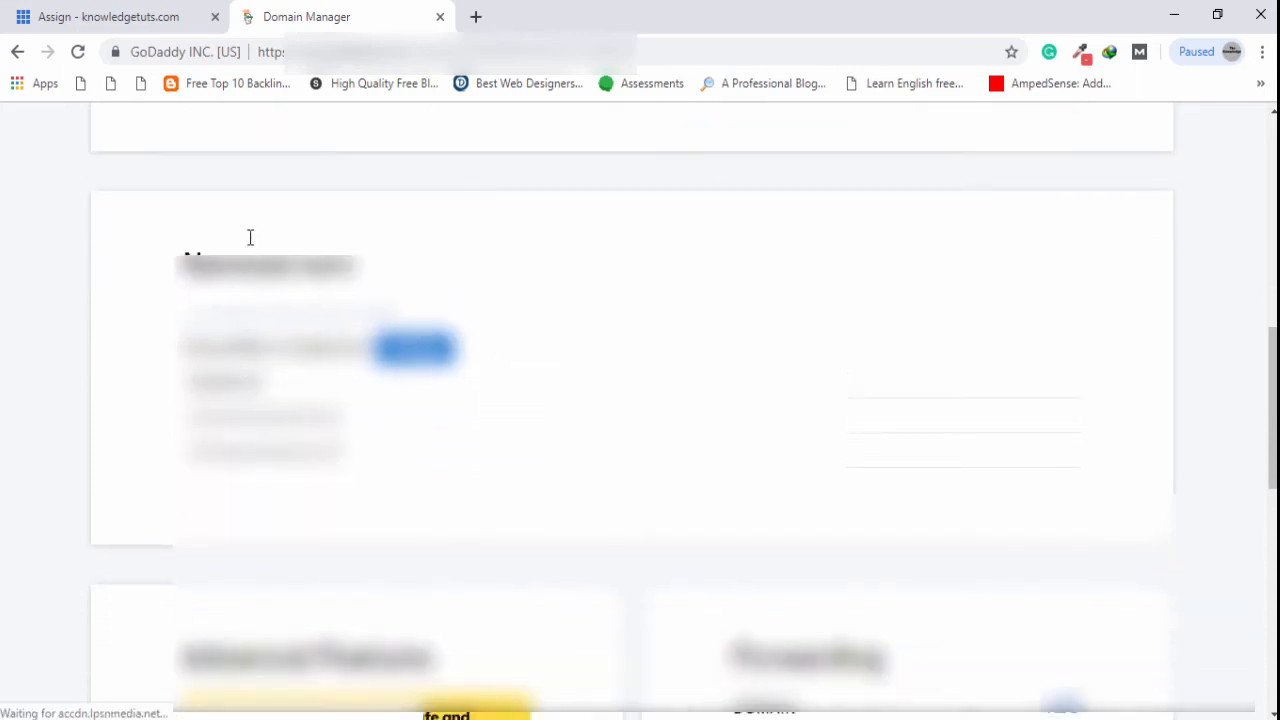
left_click(422, 352)
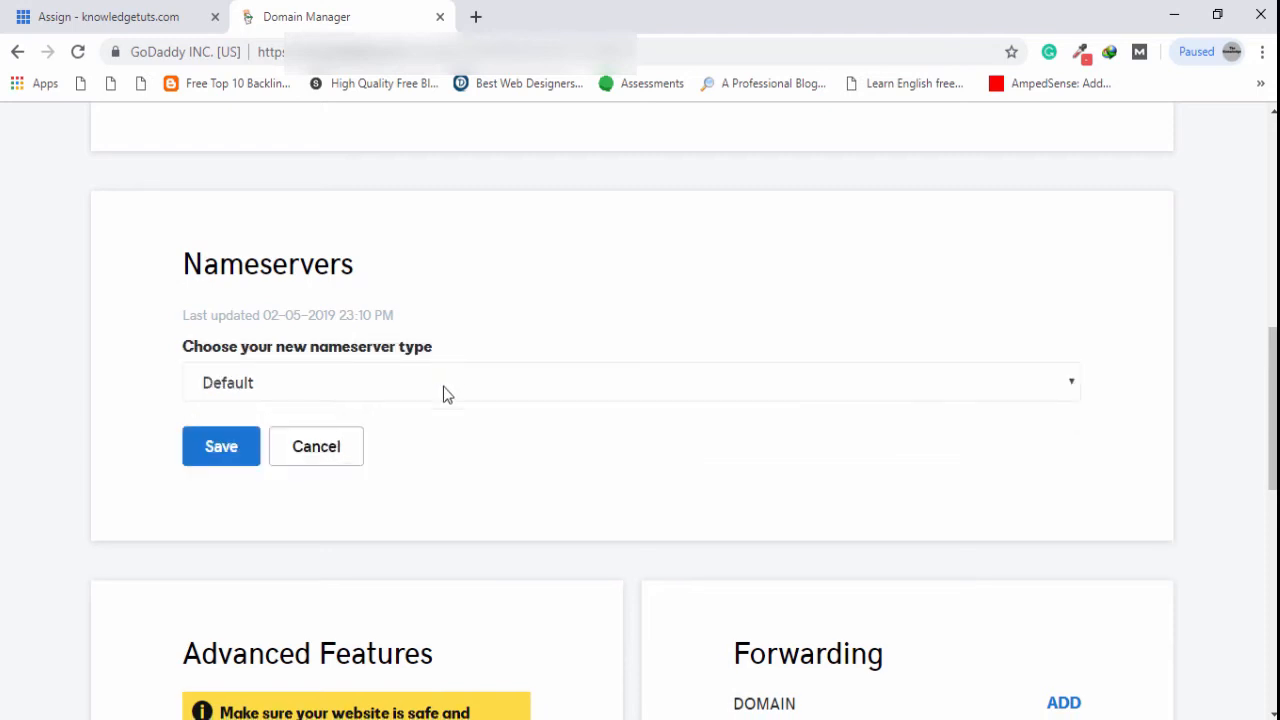
left_click(318, 397)
left_click(300, 443)
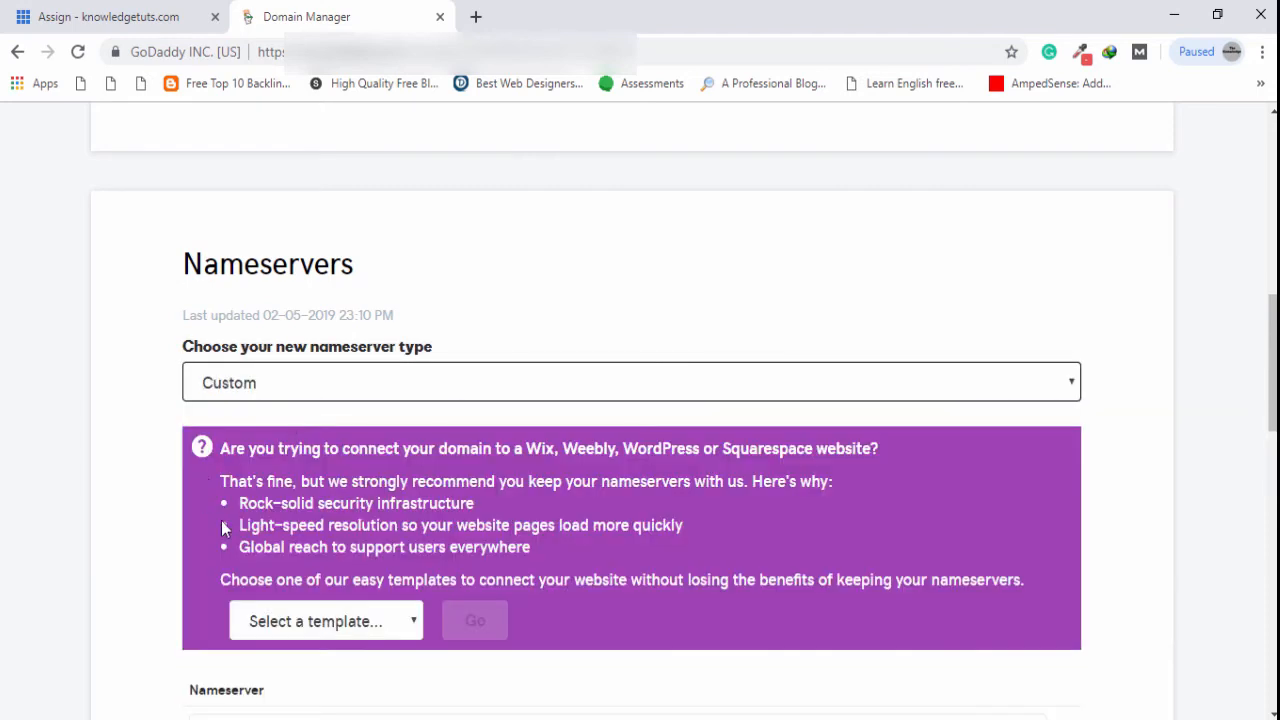
Enter NS1.BLUEHOST.COM as the domain's first custom nameserver
scroll(650, 515, "down", 2)
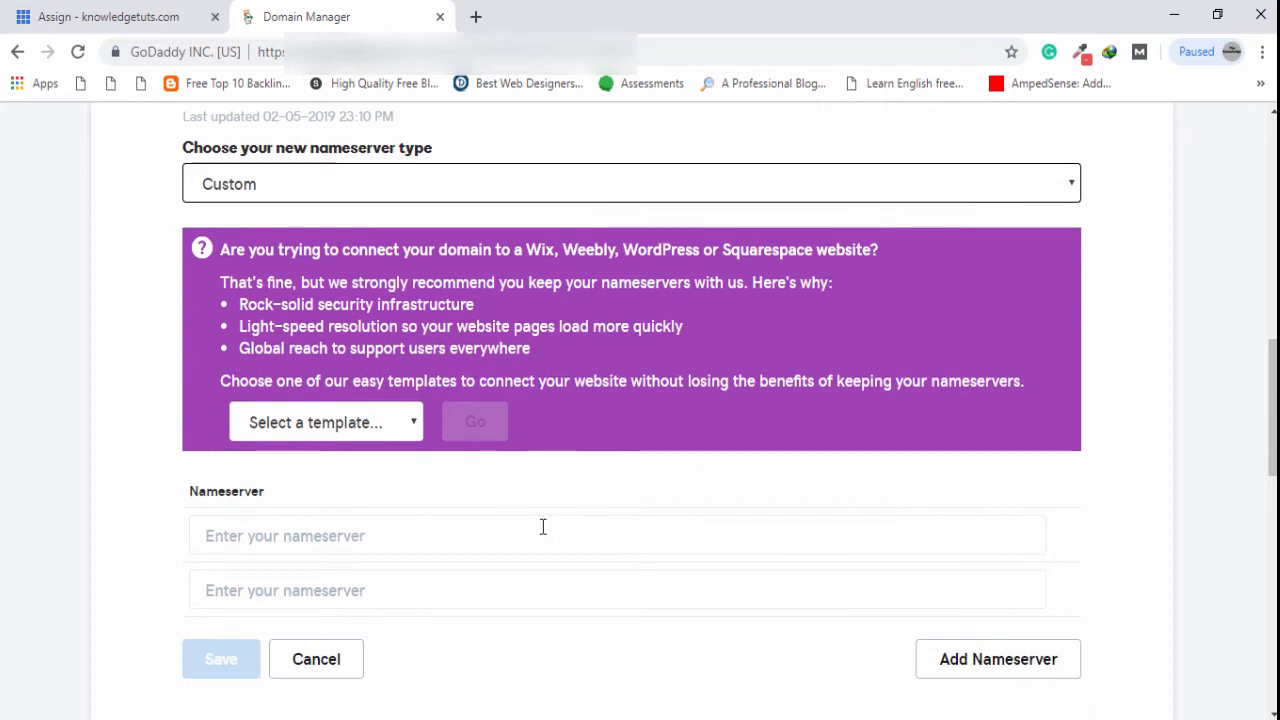
left_click(522, 548)
type("NS1.BLUEHOST.COM")
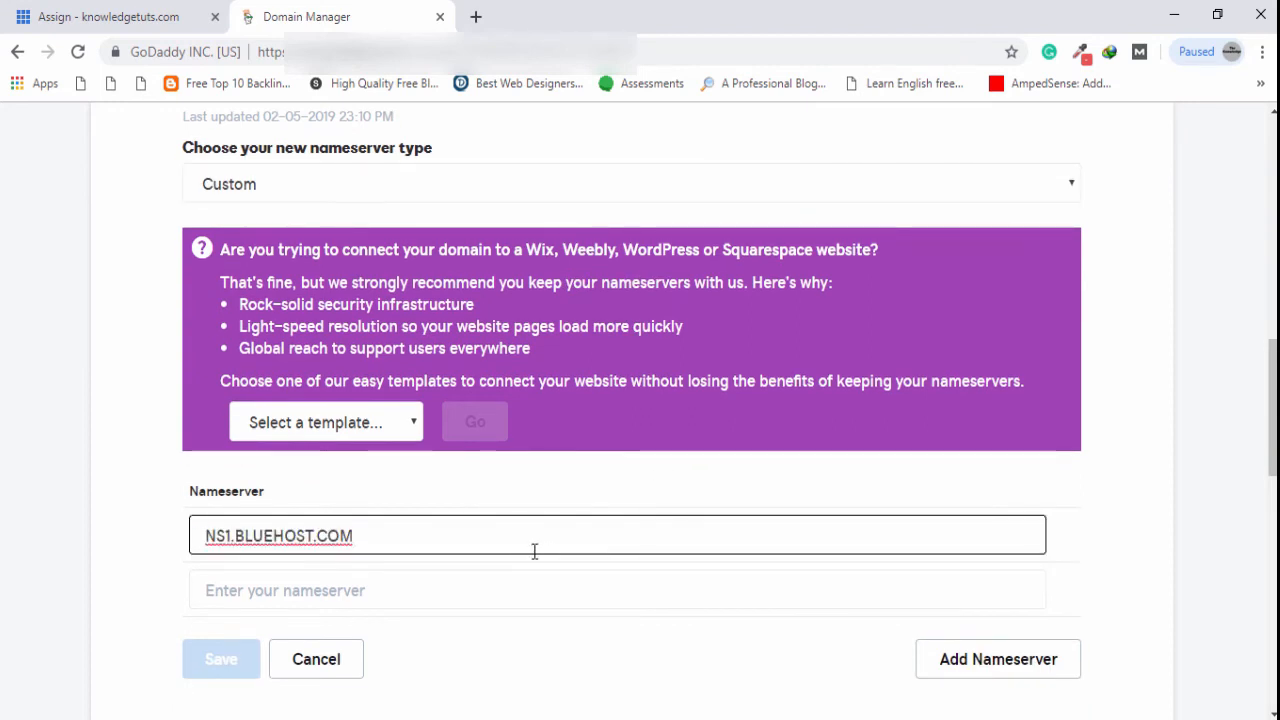
Copy NS2.BLUEHOST.COM from Bluehost's ownership instructions, enter it as GoDaddy's second custom nameserver, and save the nameservers
left_click(155, 20)
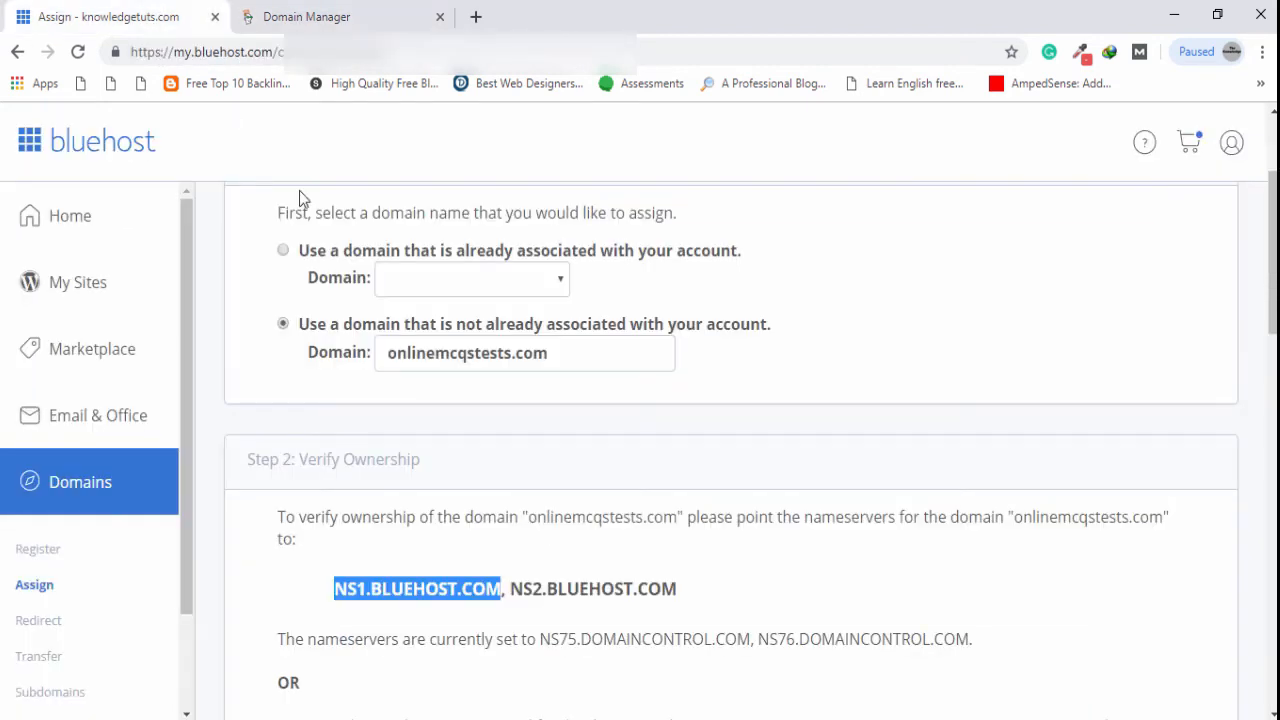
left_click(530, 592)
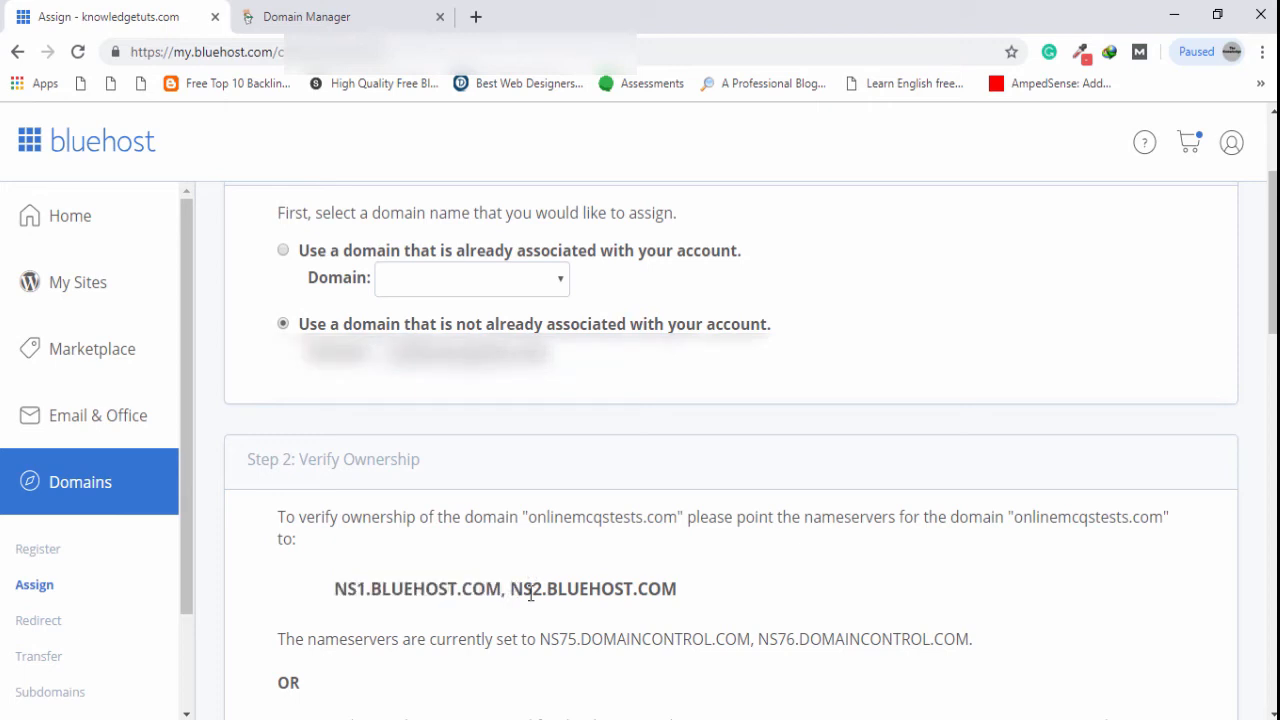
left_click_drag(511, 590, 684, 598)
key("ctrl+c")
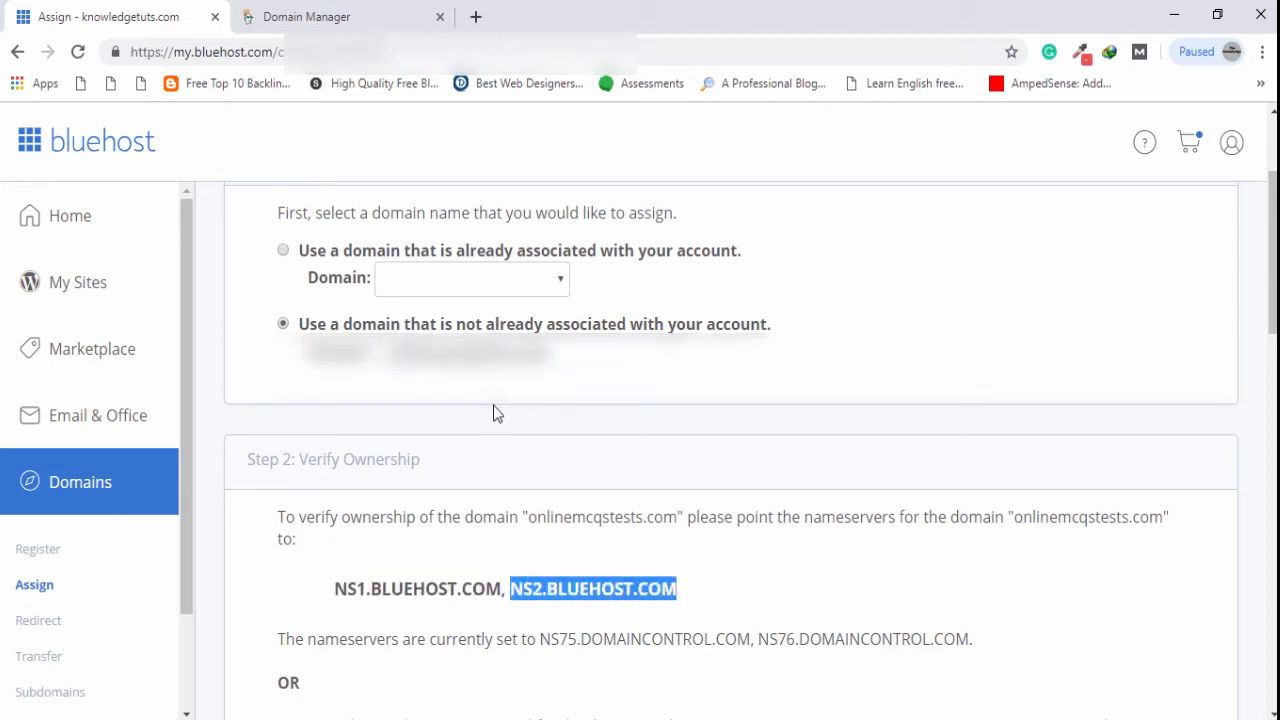
left_click(363, 27)
left_click(380, 597)
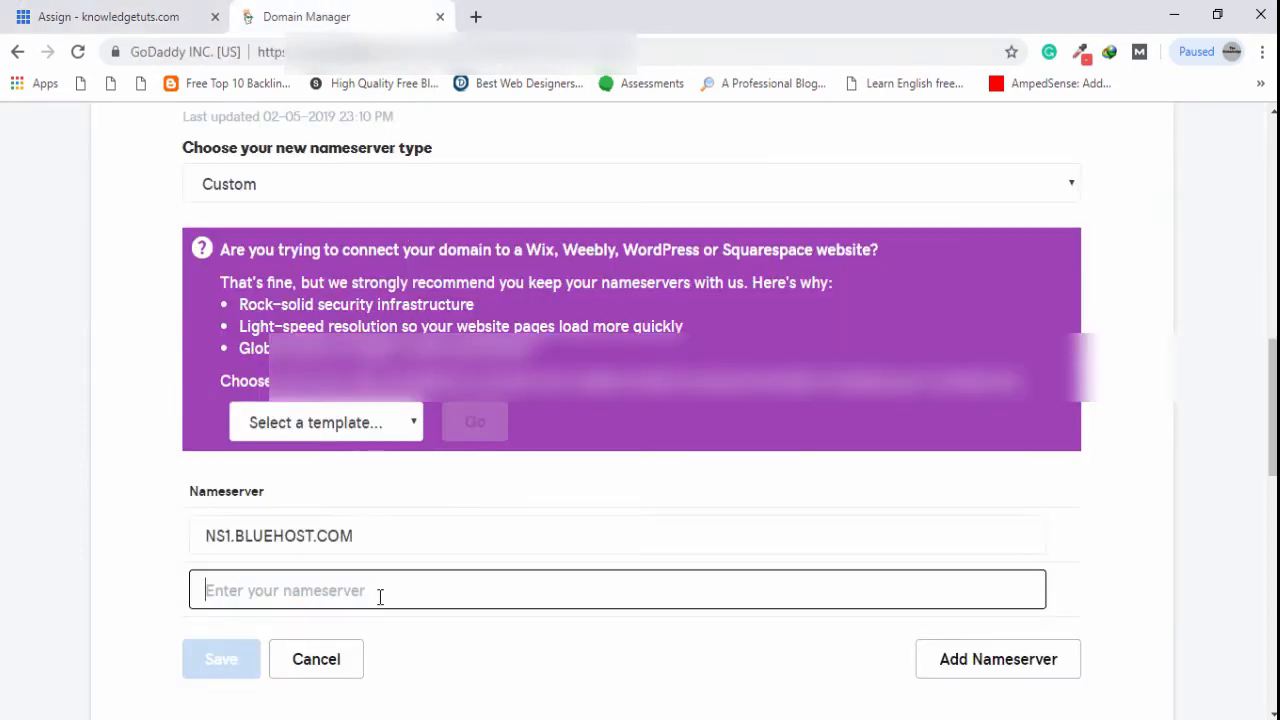
key("ctrl+v")
left_click(222, 661)
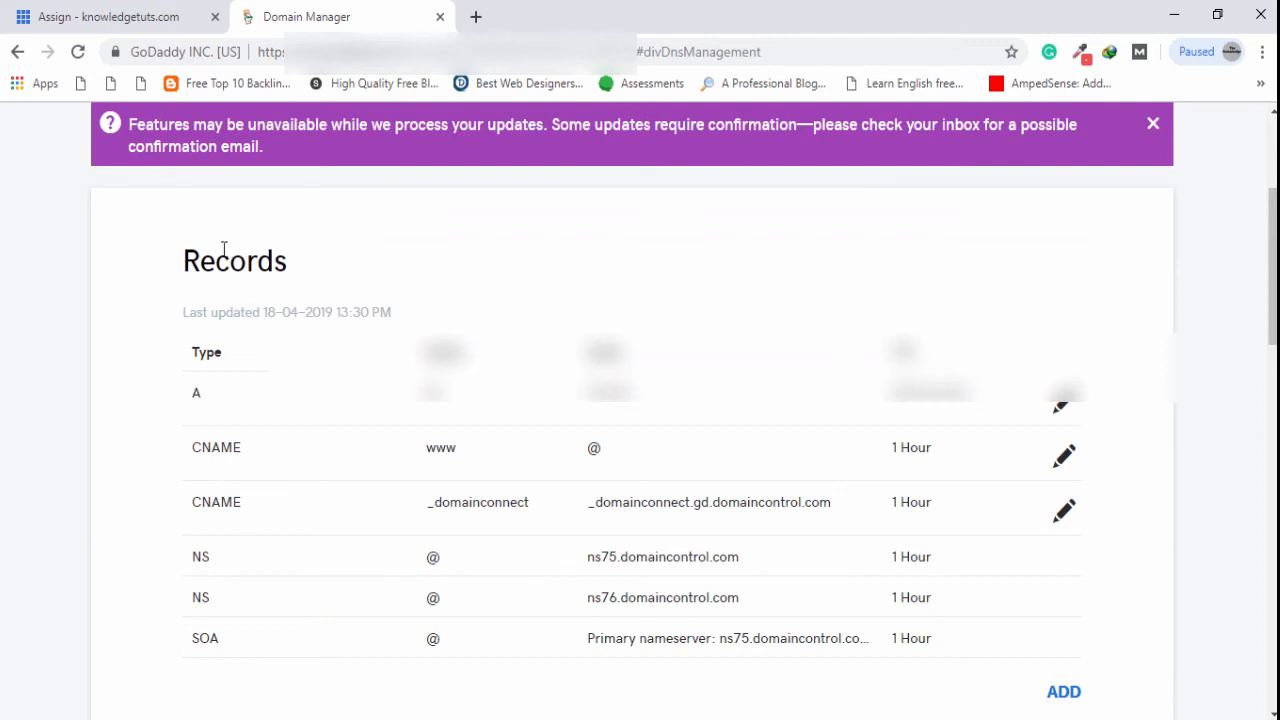
Reload Bluehost's Assign Domain page and re-enter onlinemcqstests.com, copied from GoDaddy's page address, to verify ownership
left_click(88, 8)
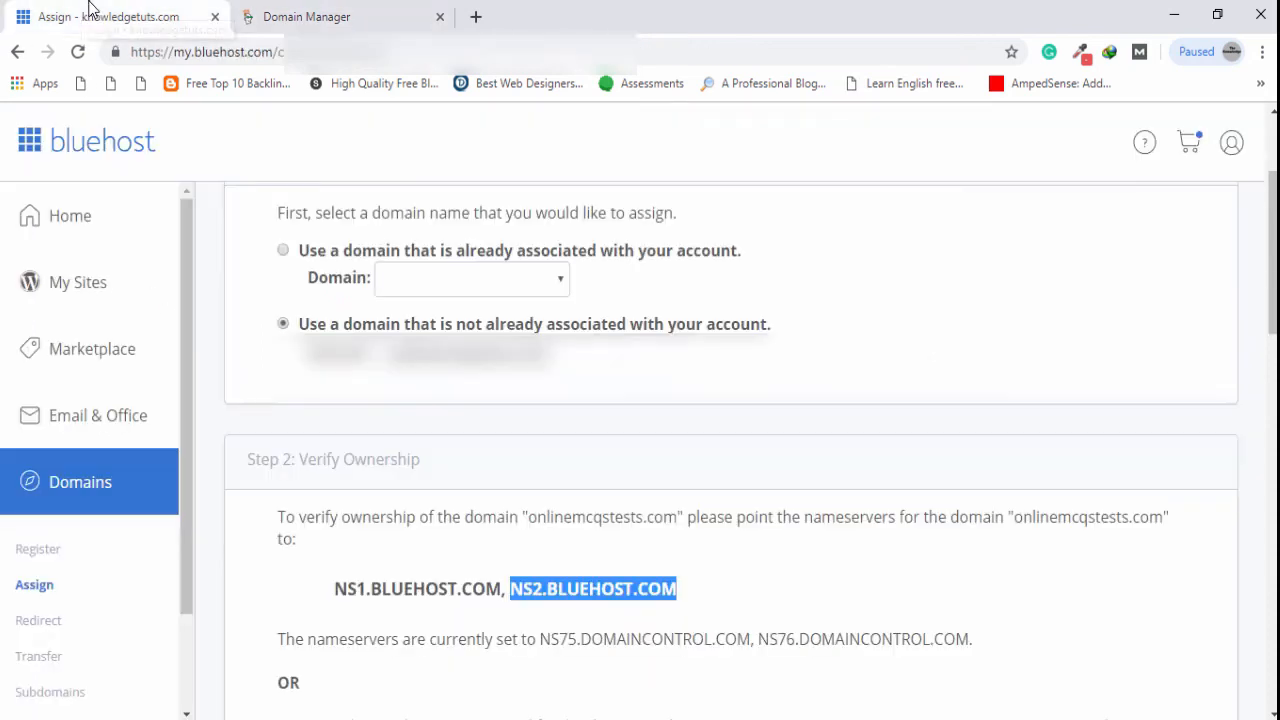
left_click(80, 53)
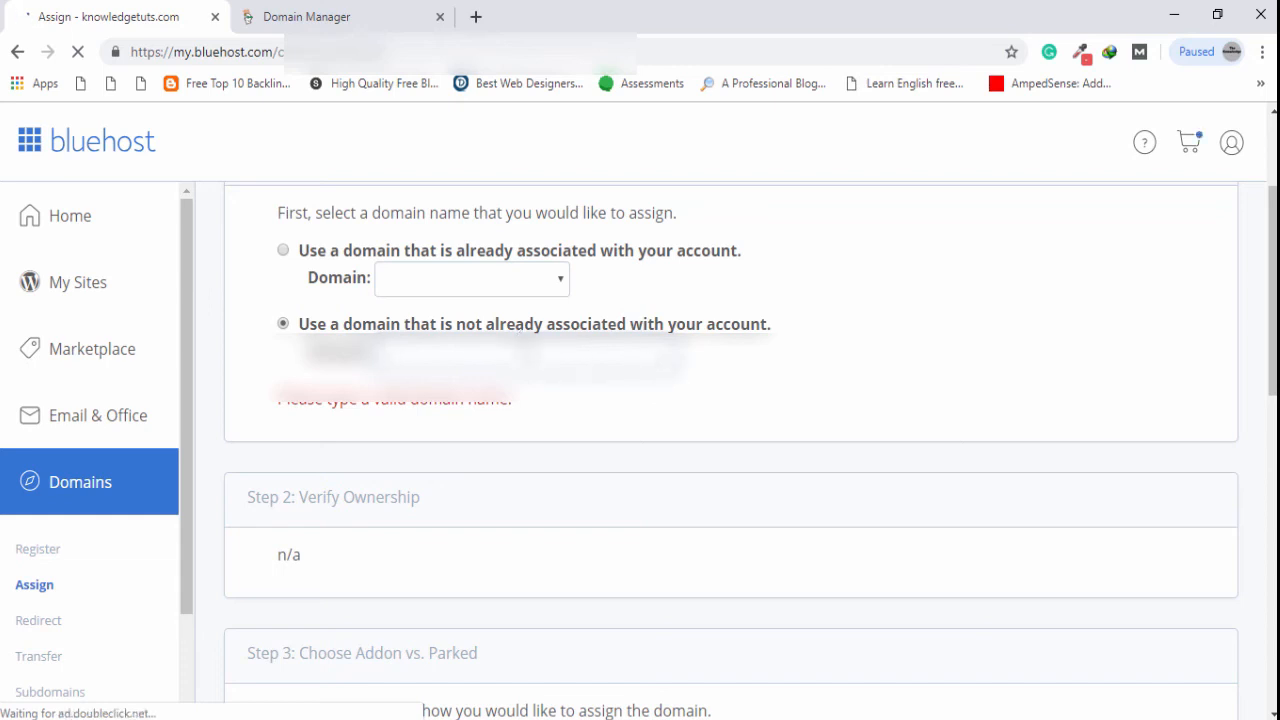
left_click(312, 16)
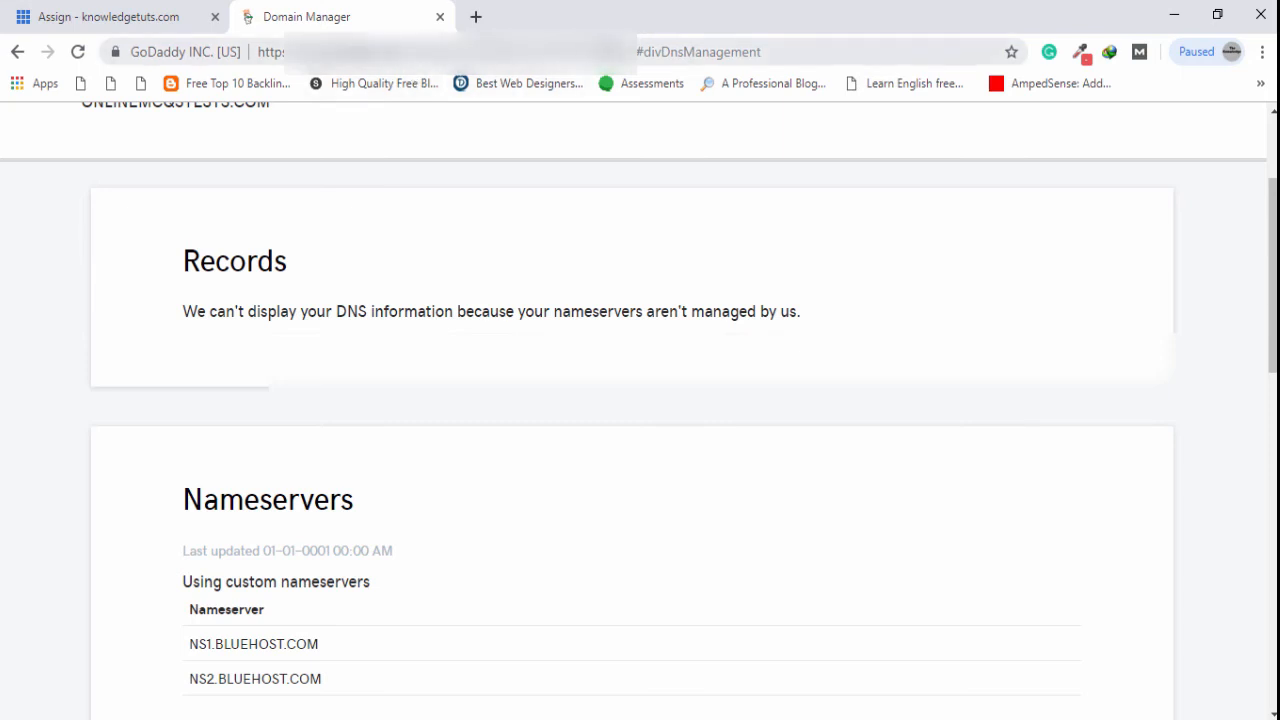
left_click(592, 51)
left_click_drag(610, 52, 463, 53)
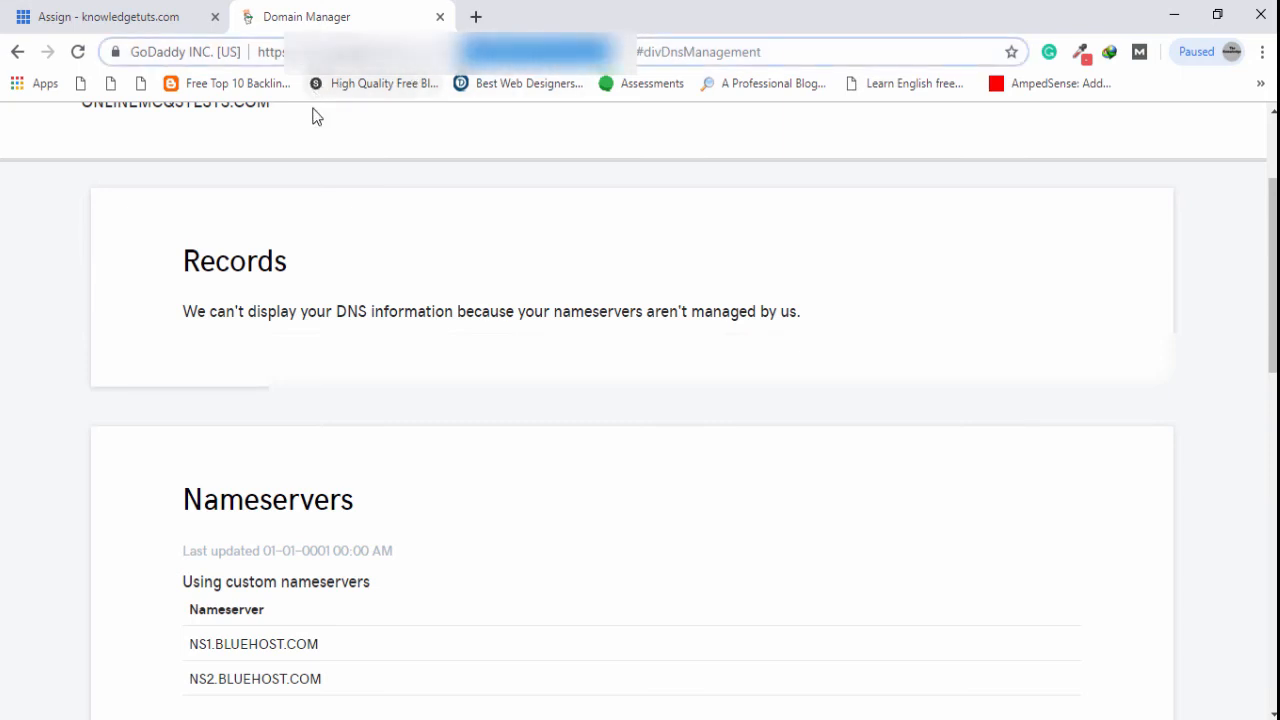
left_click(127, 13)
key("ctrl+v")
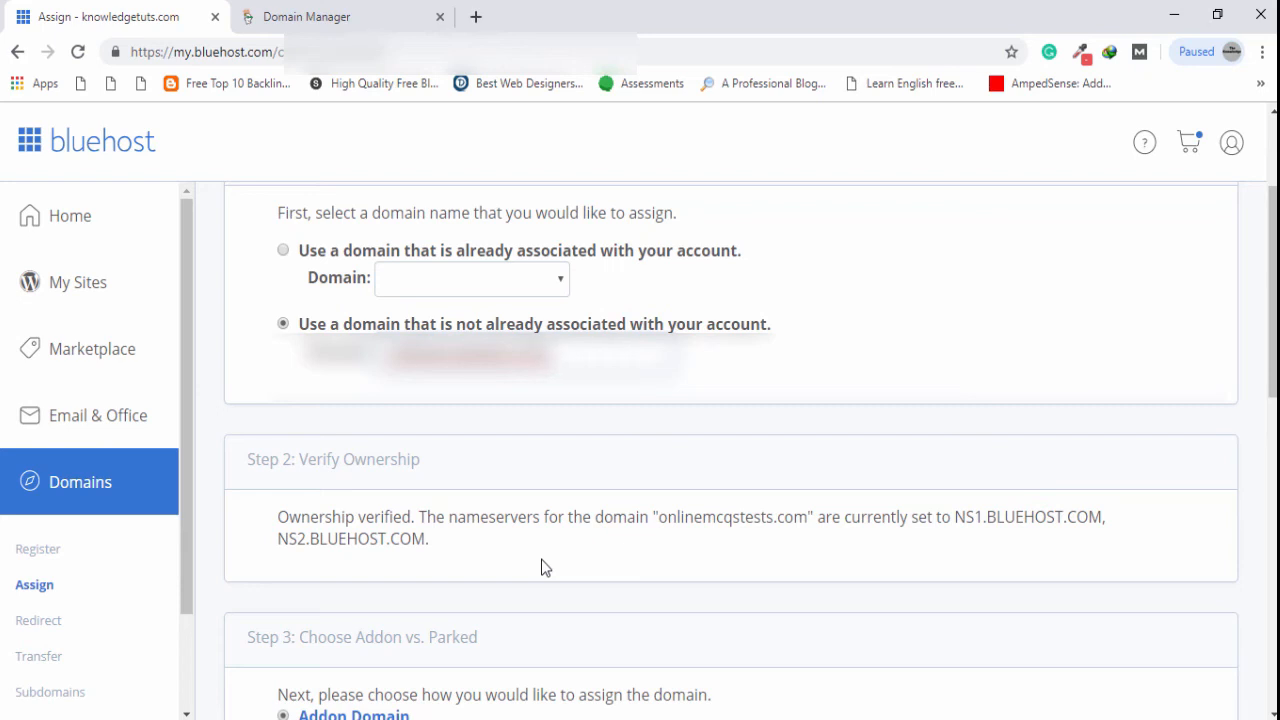
Review the Addon Domain assignment type and the new directory name under Choose Addon Directory and Sub-domain
scroll(970, 540, "down", 2)
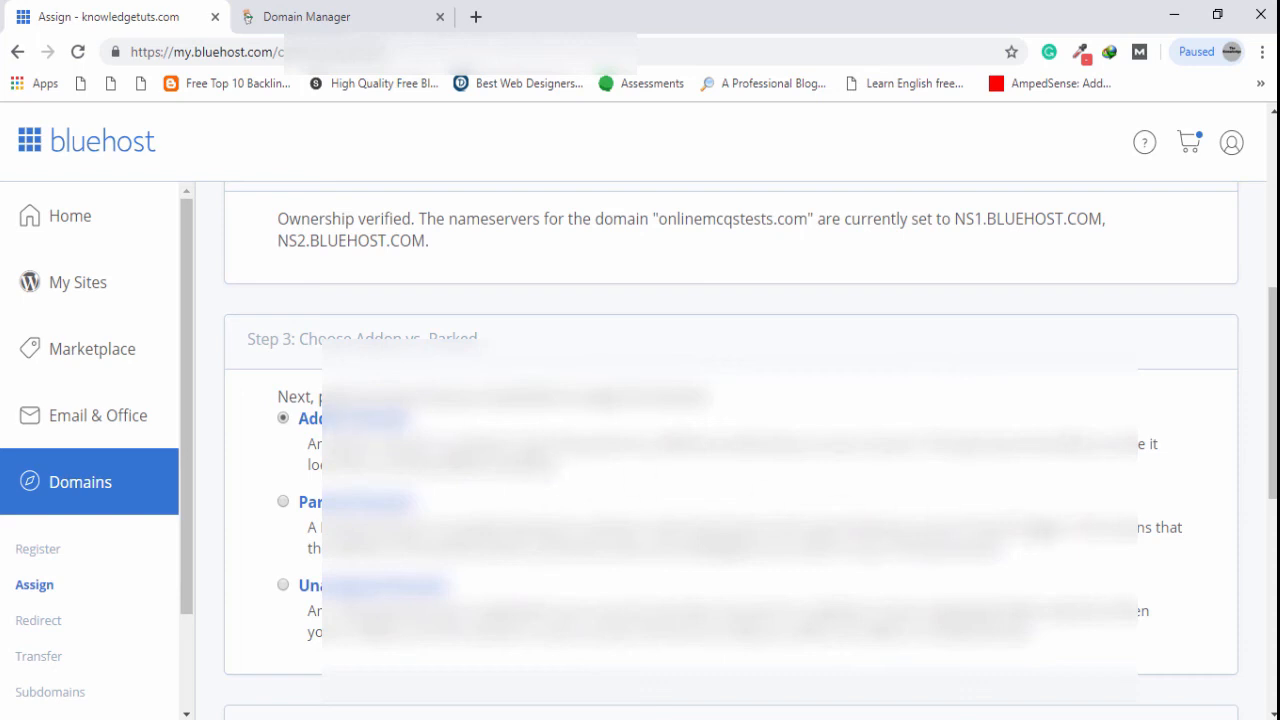
scroll(1178, 583, "down", 4)
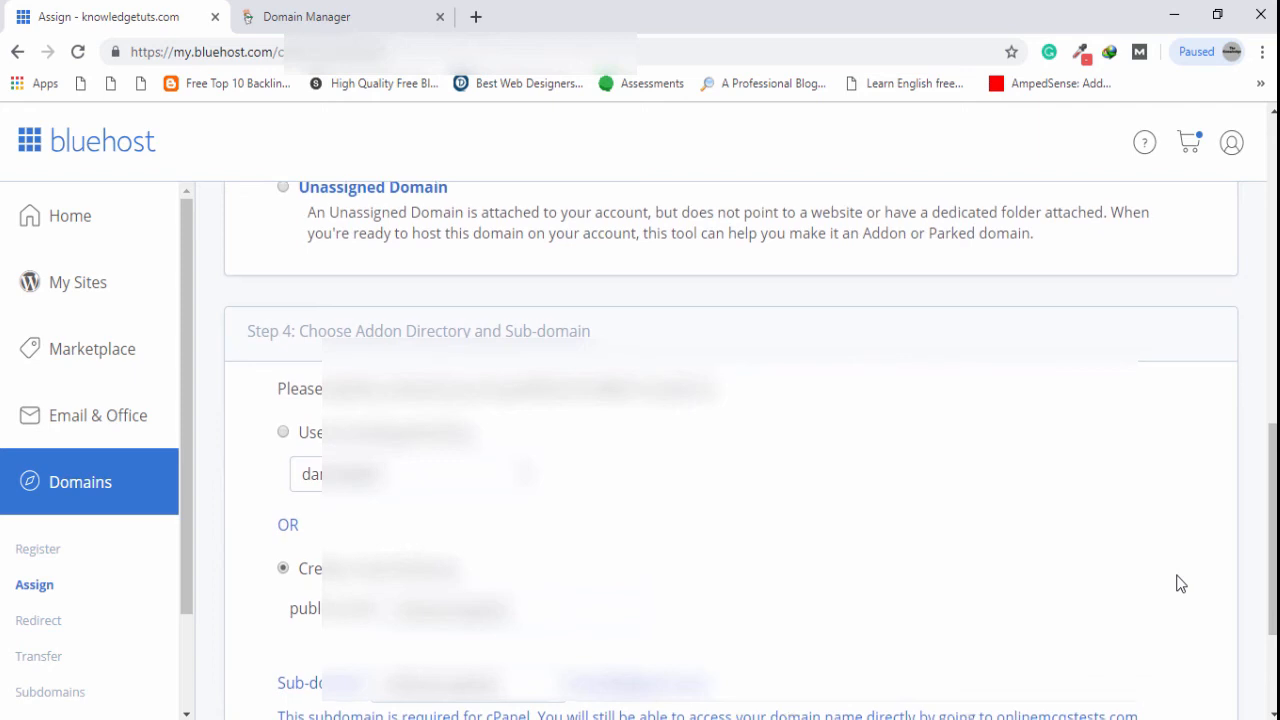
scroll(1178, 583, "down", 1)
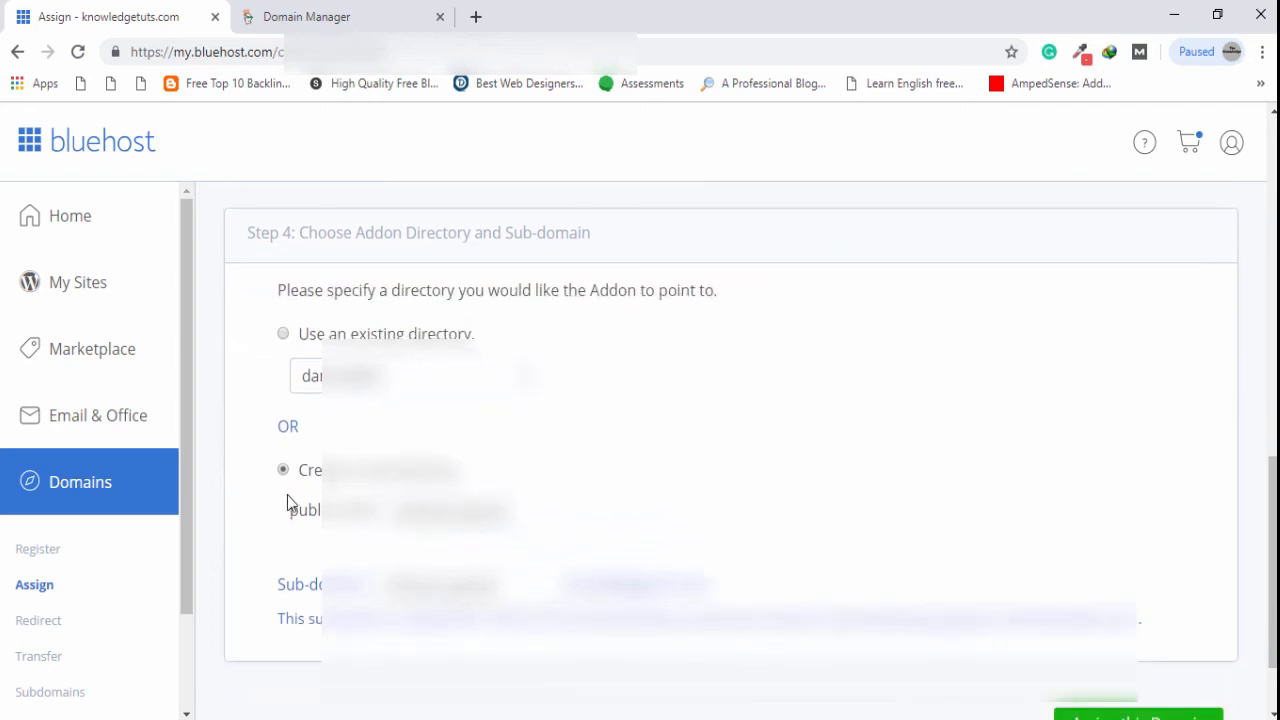
left_click_drag(291, 232, 249, 236)
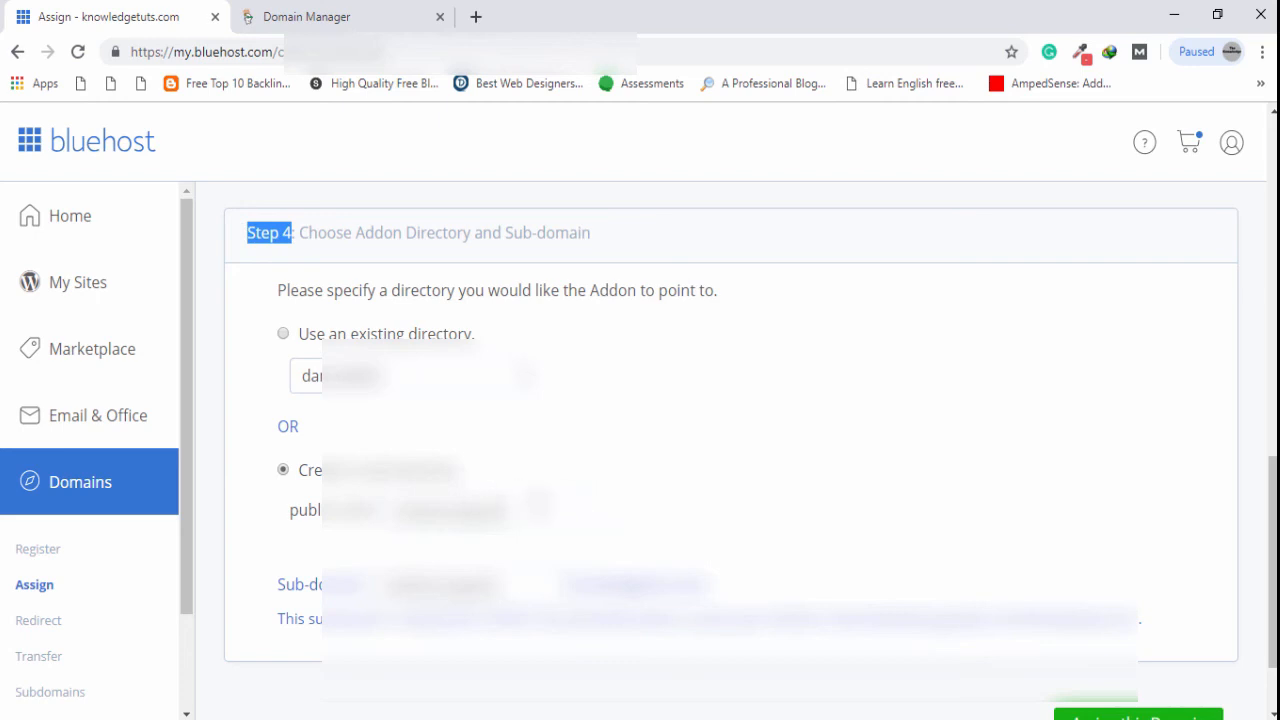
left_click(540, 506)
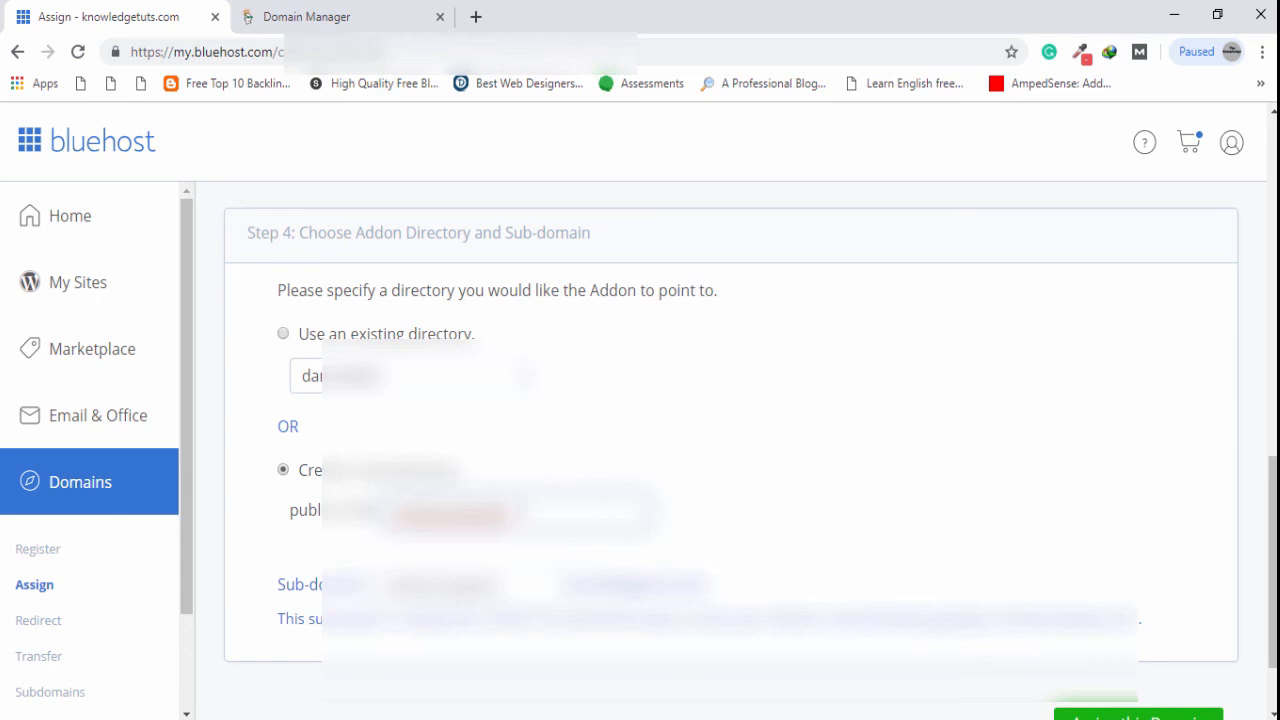
left_click_drag(511, 513, 387, 513)
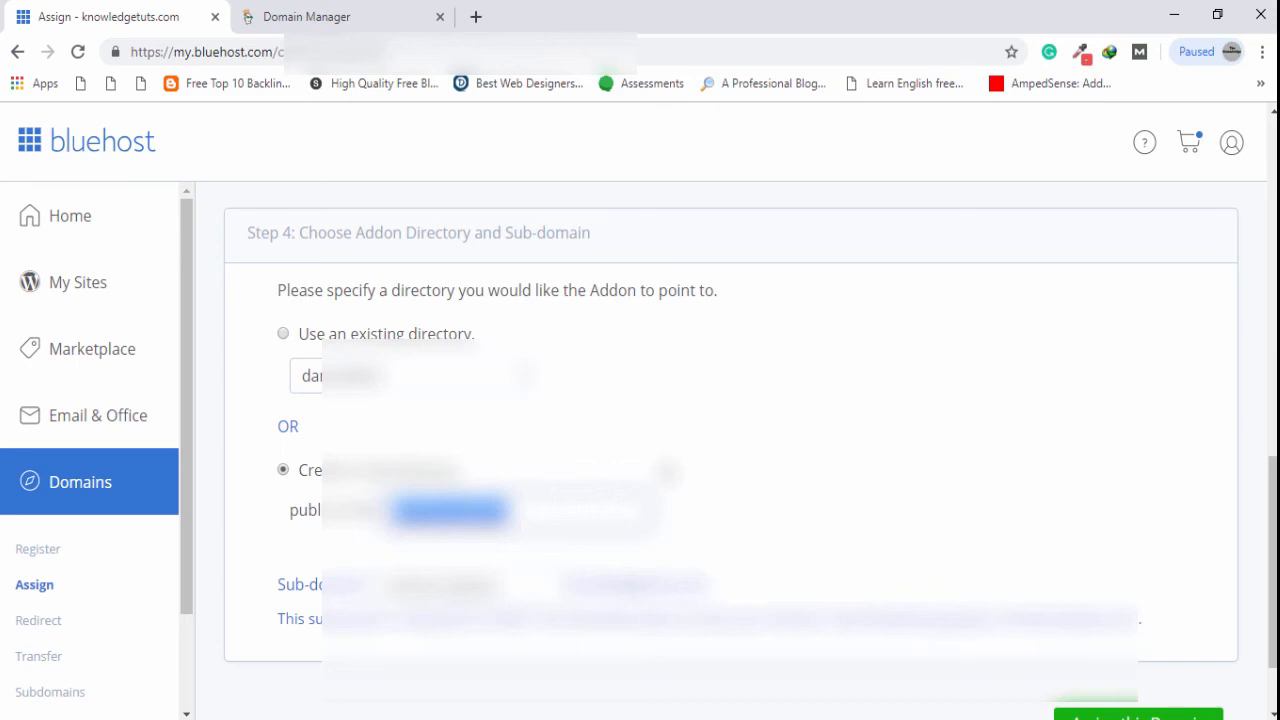
Assign onlinemcqstests.com to the hosting account as an addon domain with its new directory, and check the account's domain list
scroll(1140, 606, "down", 1)
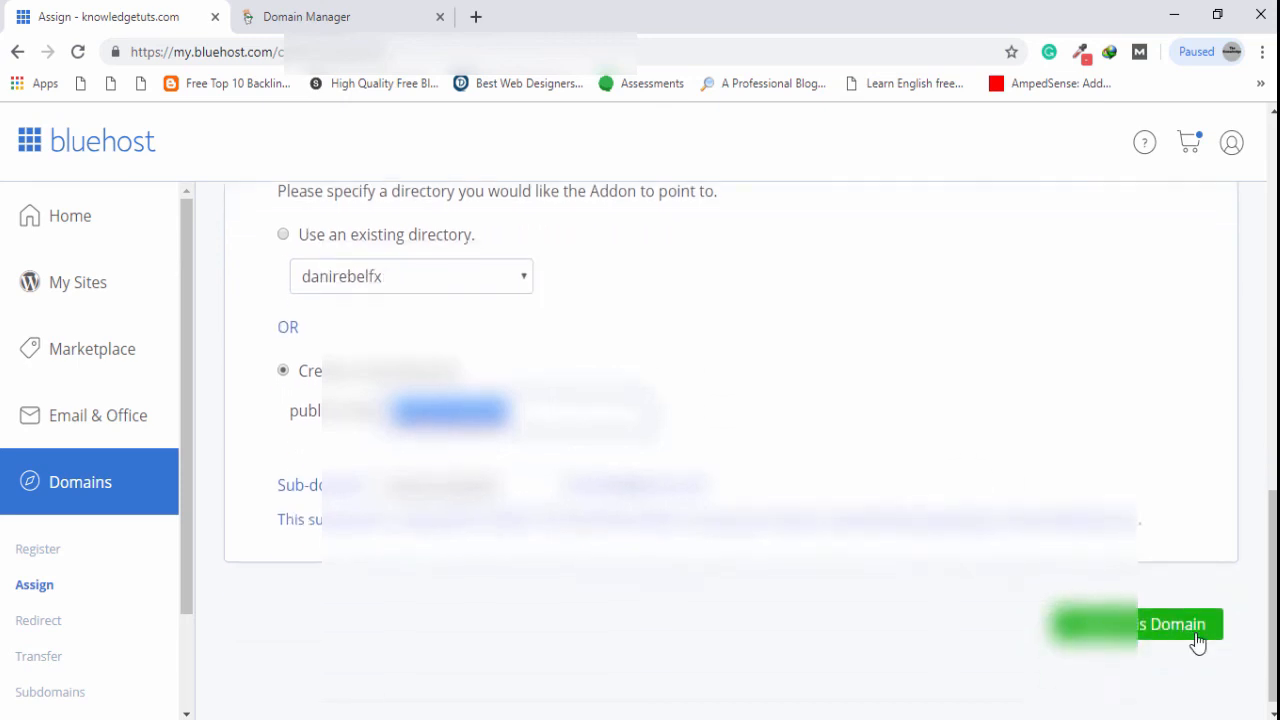
left_click(1140, 632)
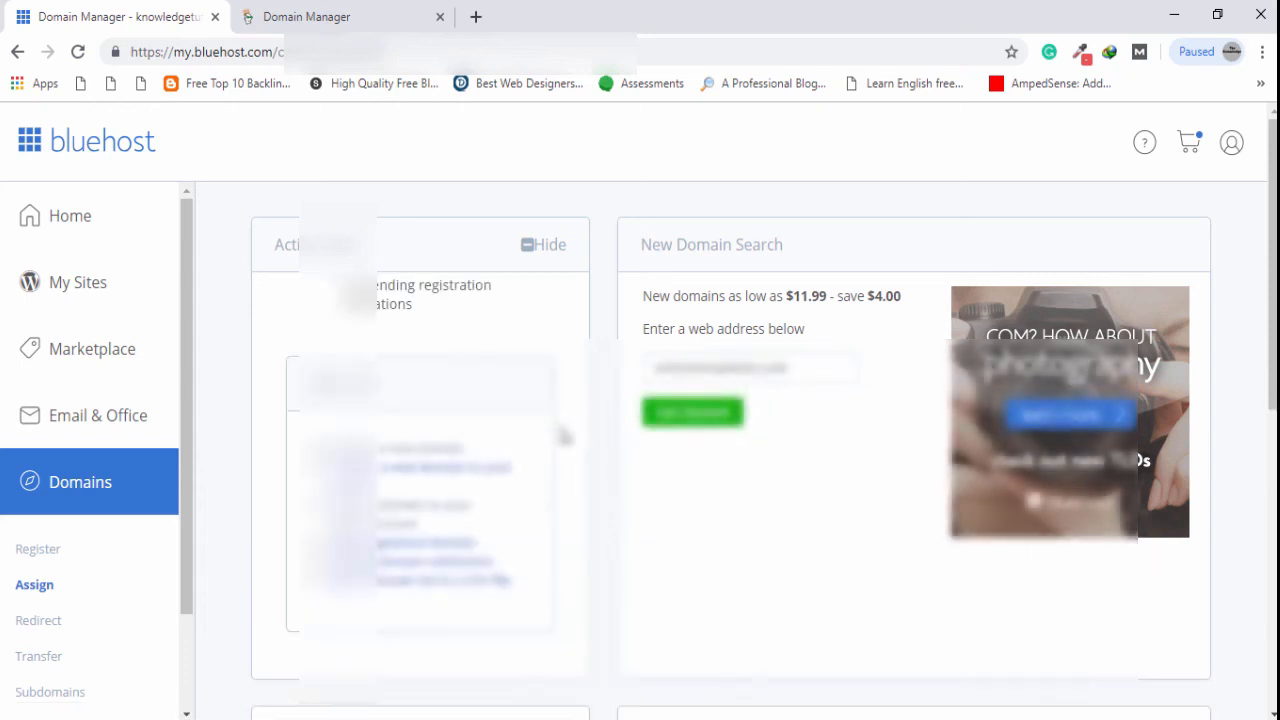
scroll(561, 427, "down", 3)
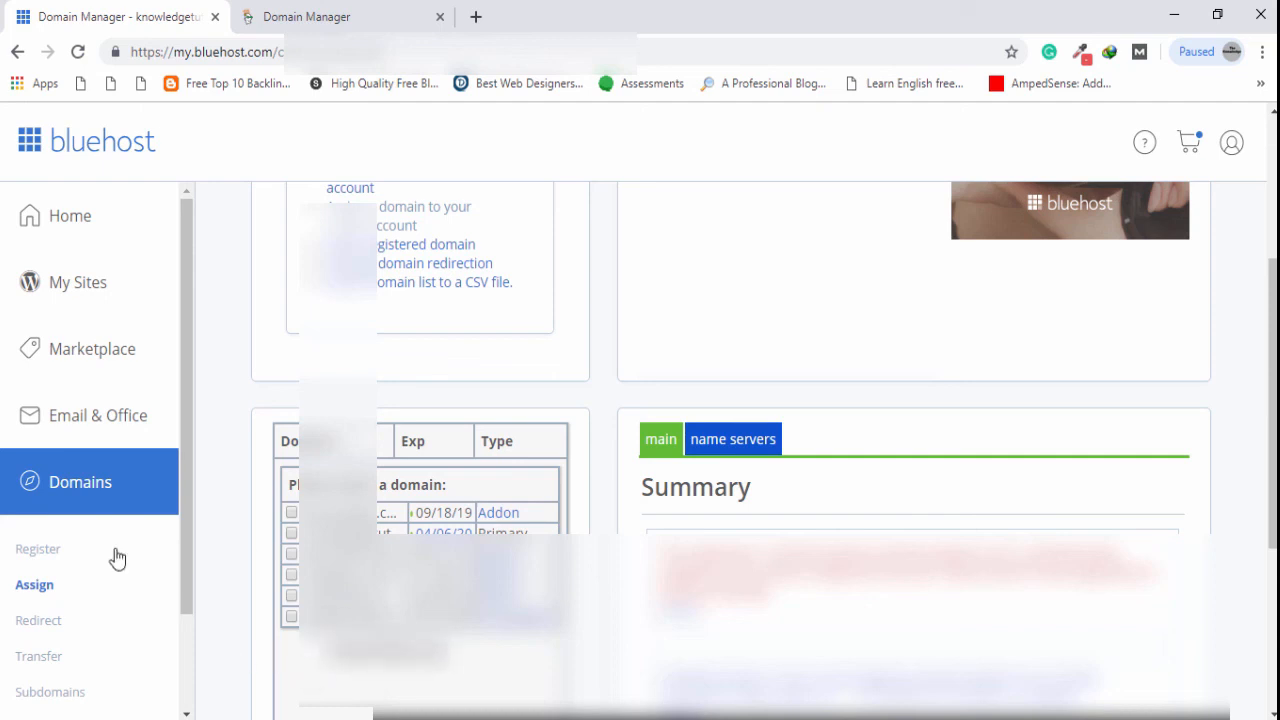
Open the File Manager from Bluehost's advanced cPanel tools
scroll(109, 549, "down", 1)
scroll(148, 572, "up", 1)
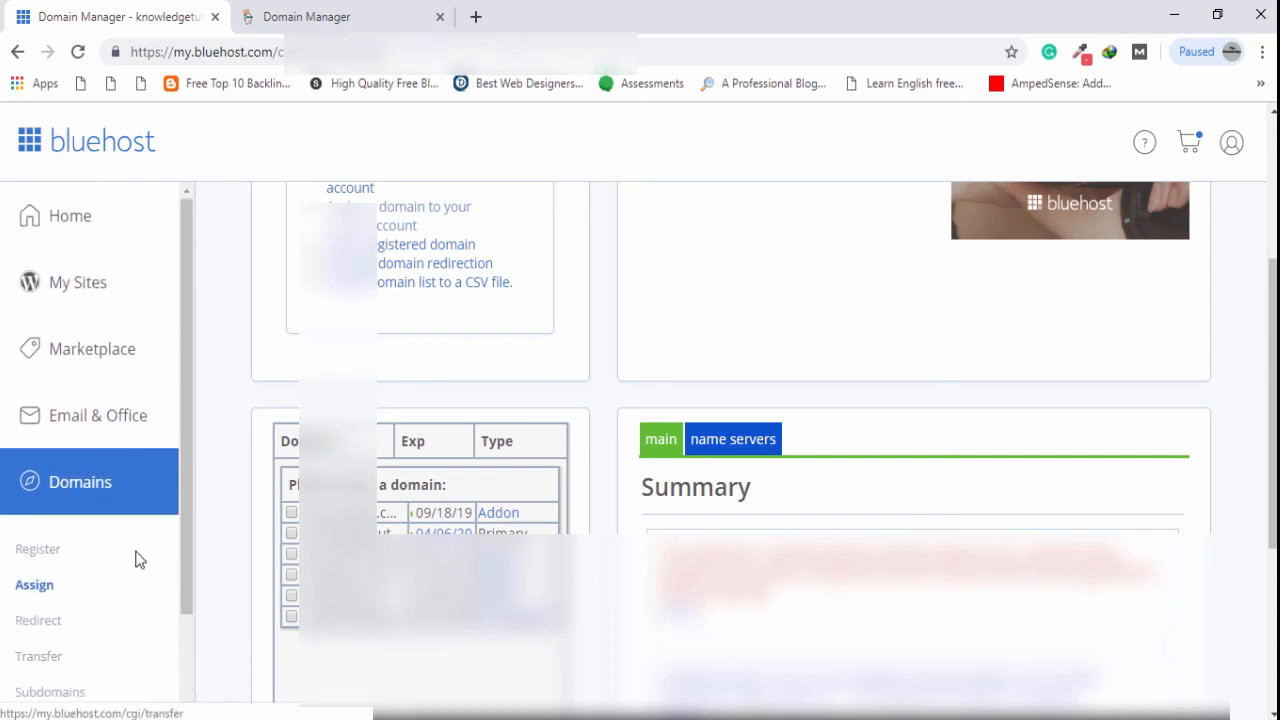
scroll(85, 636, "down", 1)
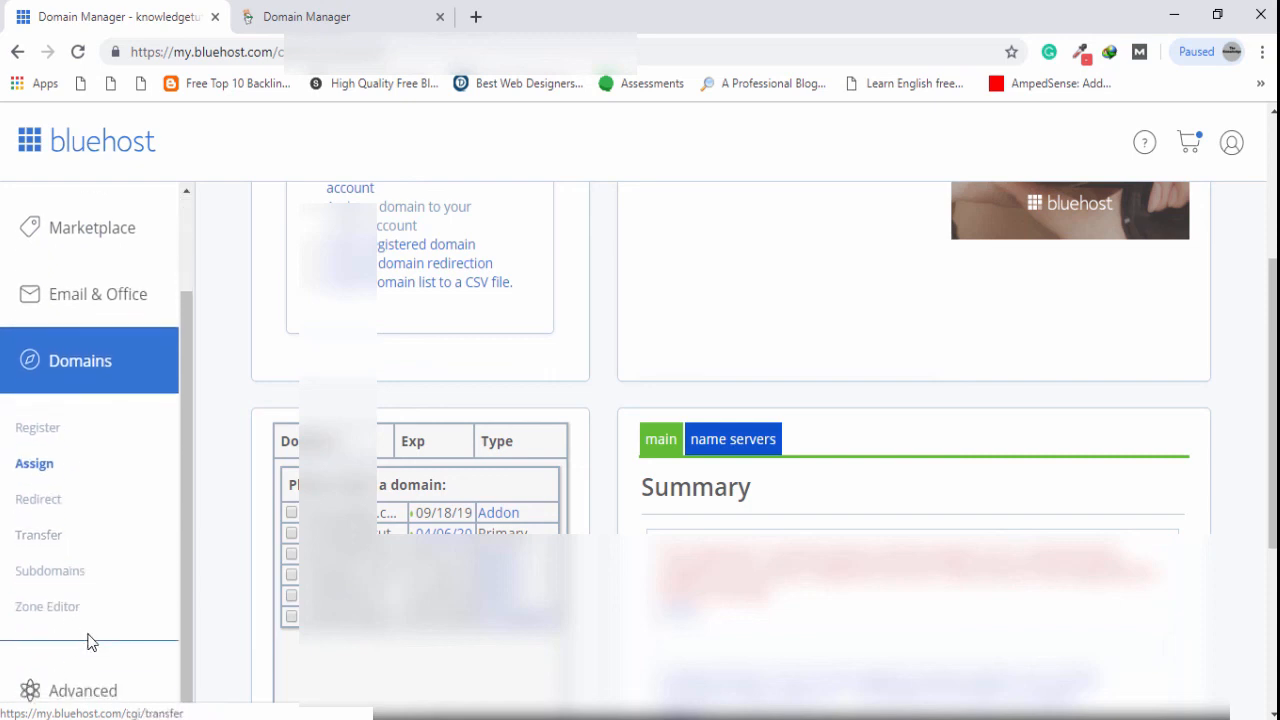
left_click(57, 698)
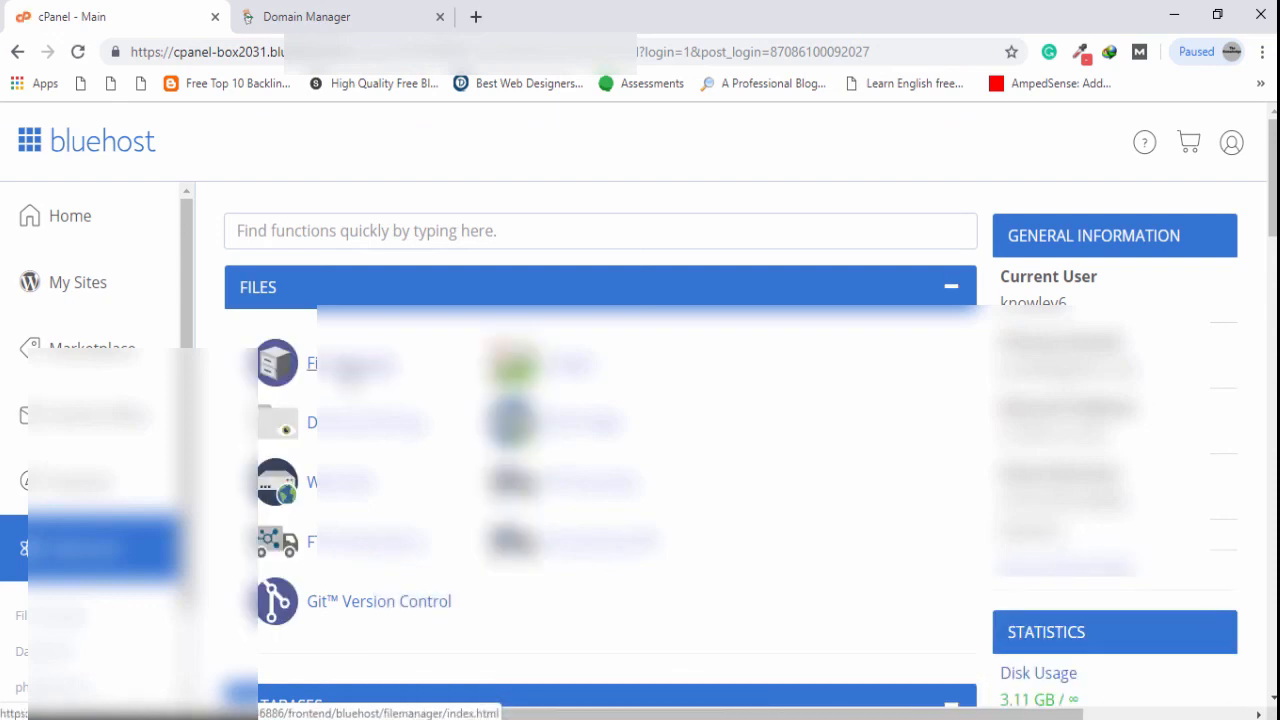
left_click(330, 365)
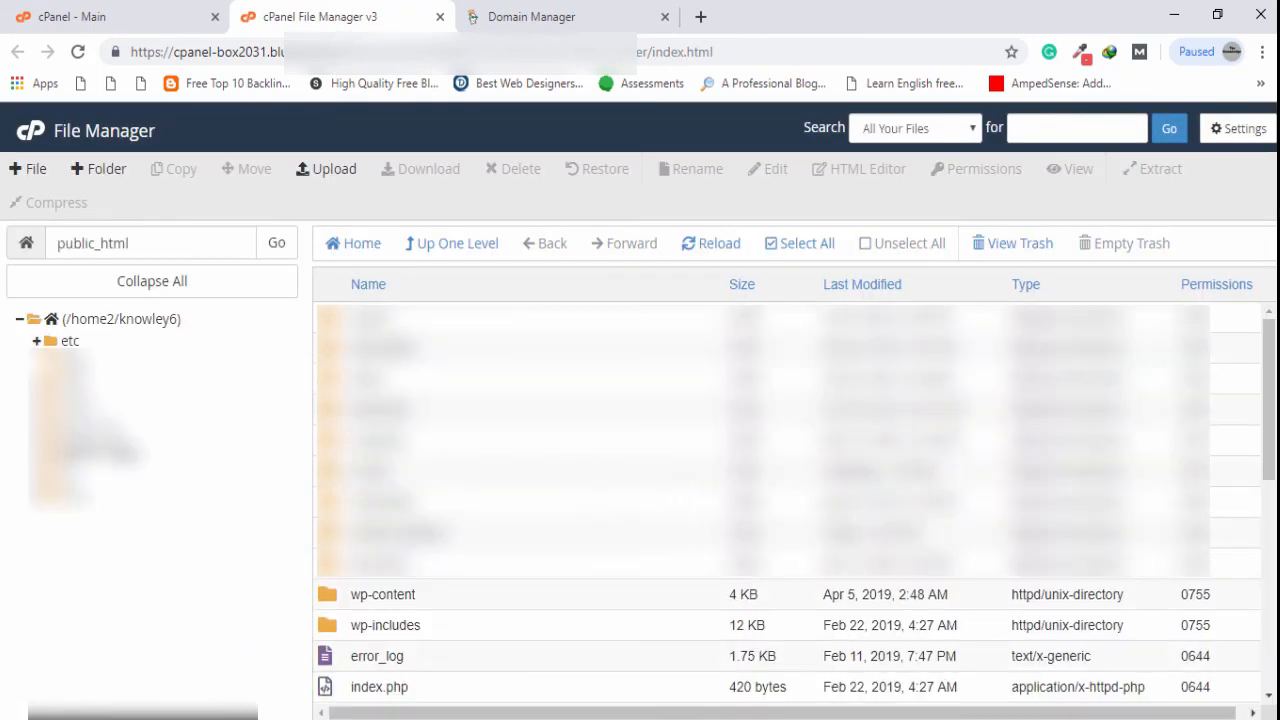
Expand public_html and open the addon domain's new directory to inspect its contents
left_click(84, 455)
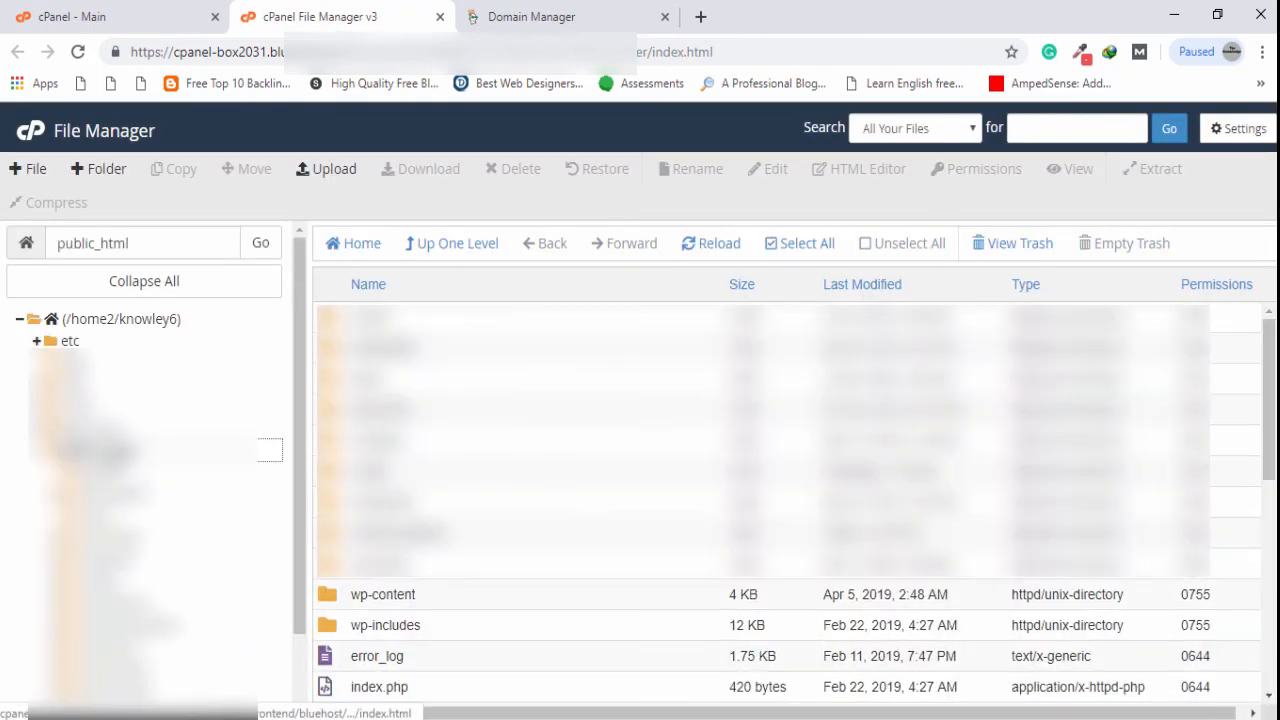
left_click(316, 532)
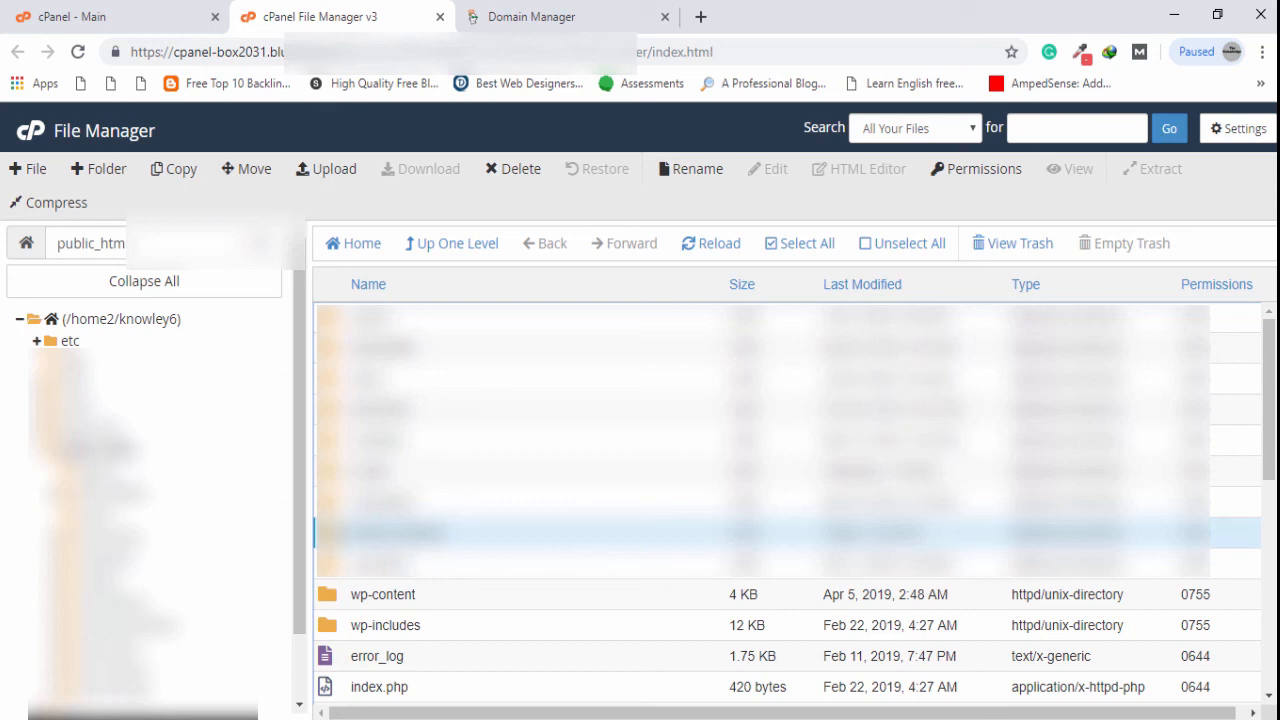
double_click(333, 535)
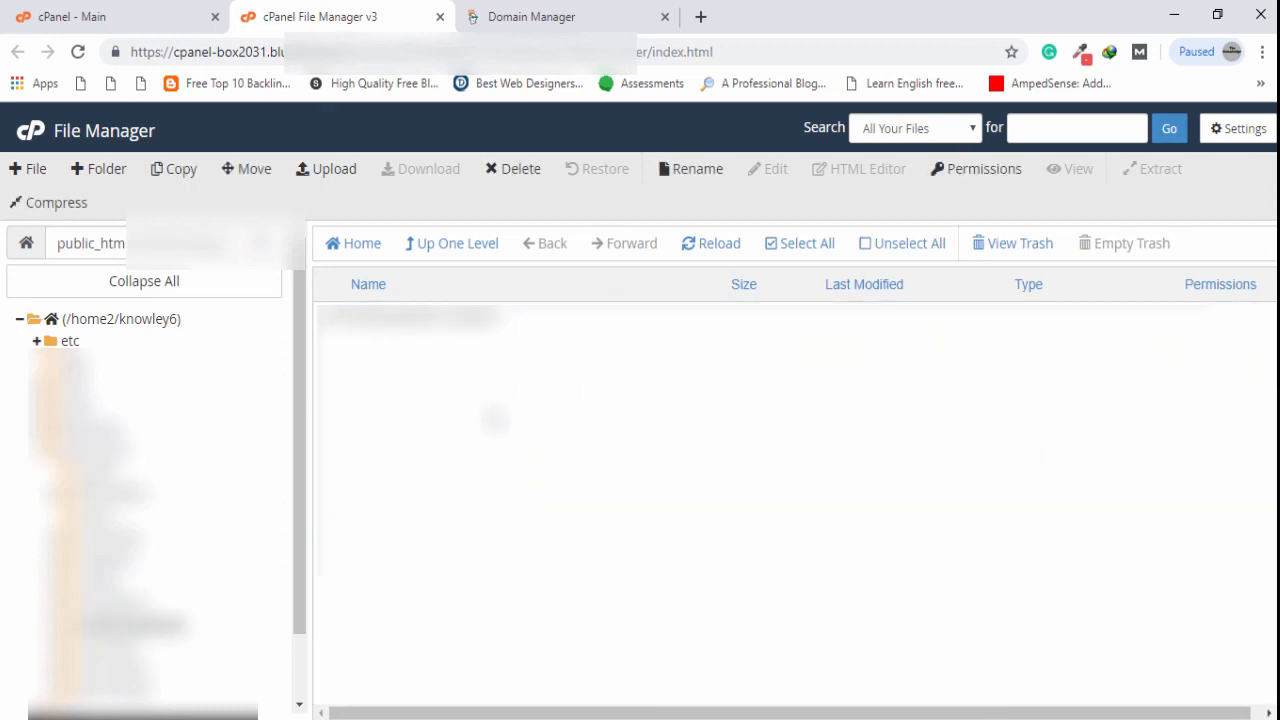